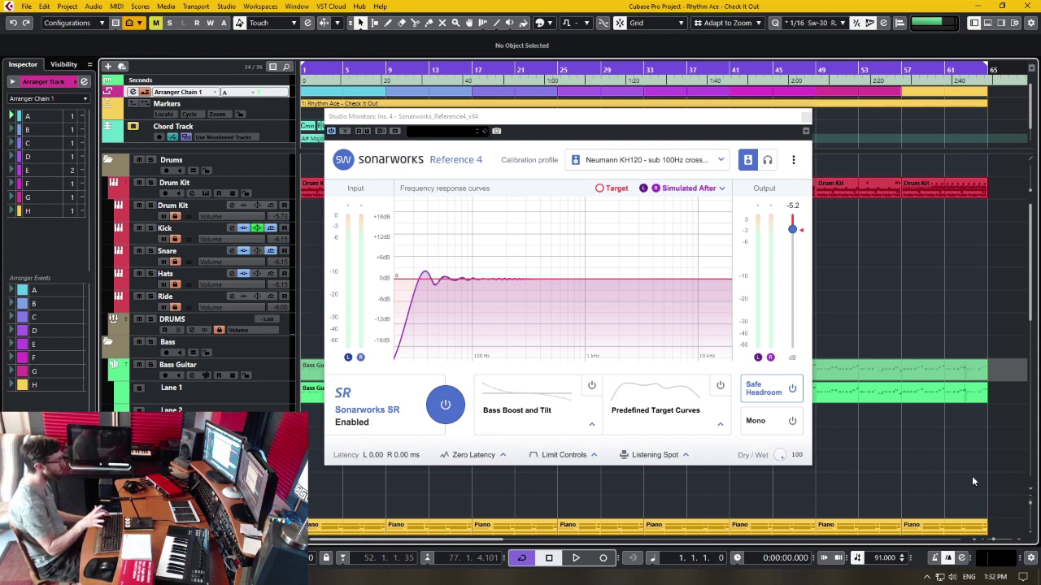
# - Bring the Sonarworks plug-in window to the front, then switch away from it with Alt+Tab
pyautogui.click(648, 146)
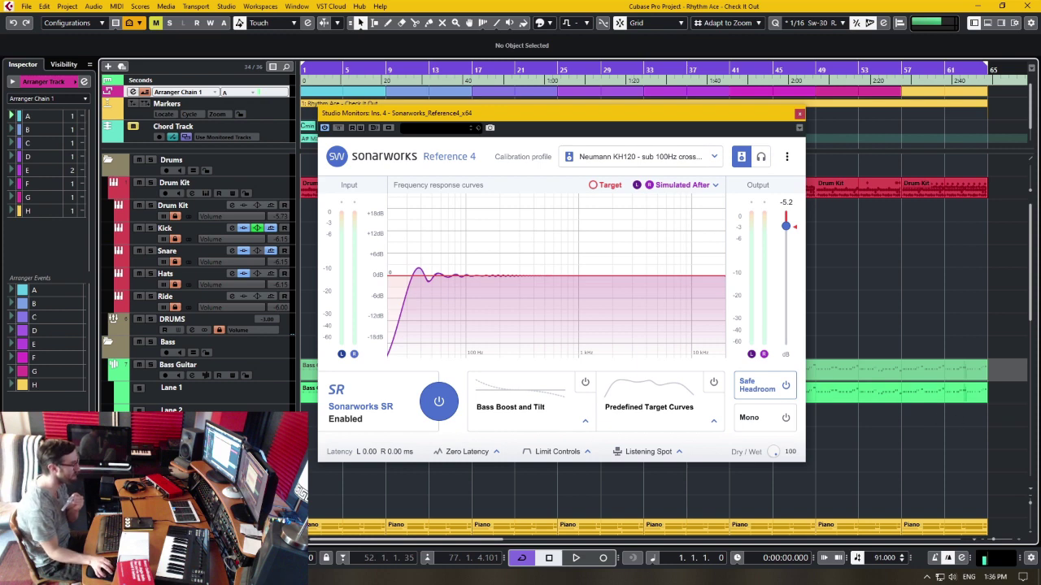
pyautogui.hotkey('alt', 'Tab')
pyautogui.hotkey('alt', 'Tab')
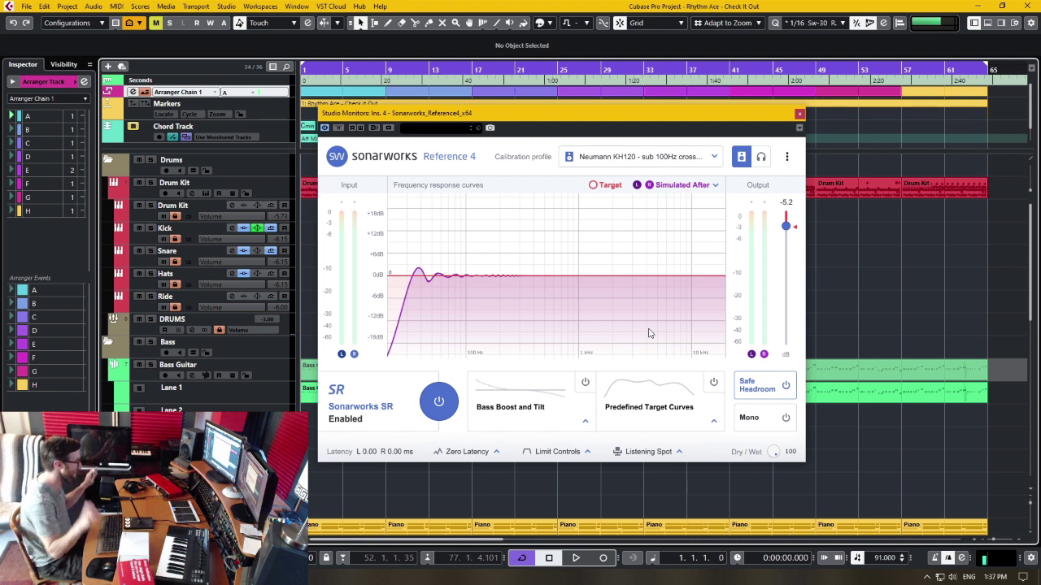
pyautogui.click(439, 400)
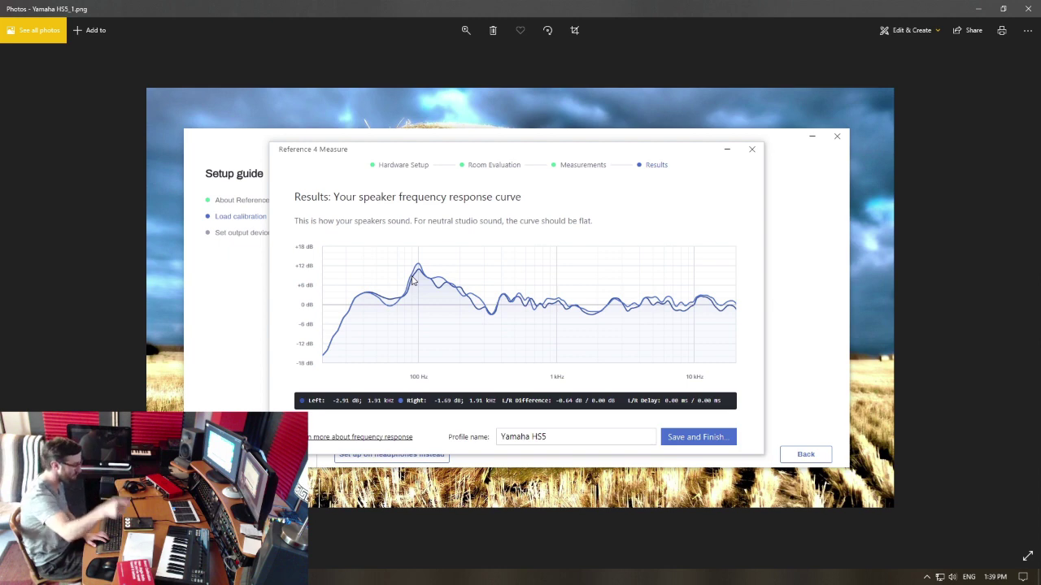
# - Flip back and forth through the Yamaha HS5_1, HS5_2 and HS5_3 screenshots, ending on HS5_3
pyautogui.press('Right')
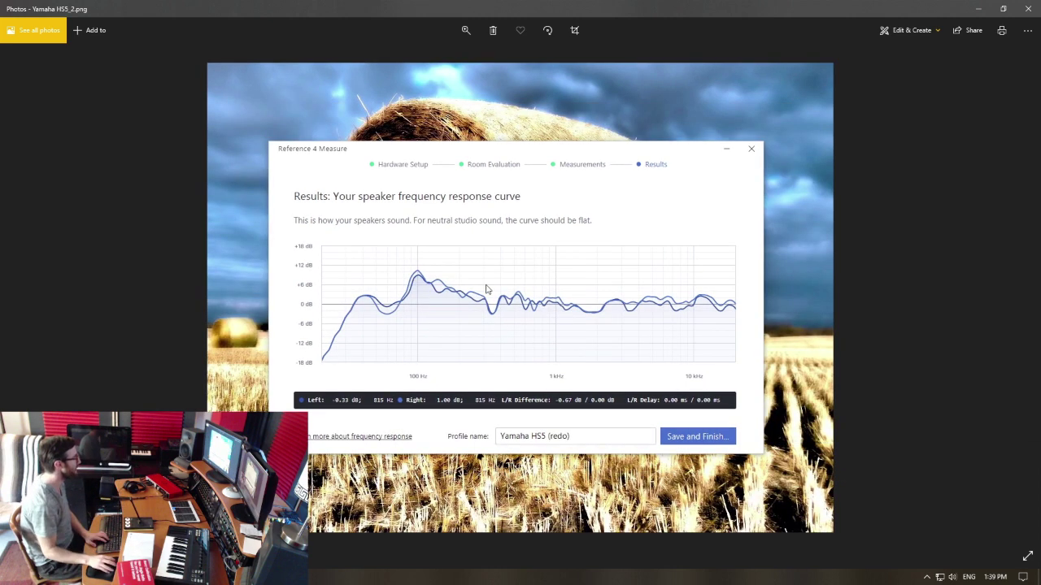
pyautogui.press('Left')
pyautogui.press('Right')
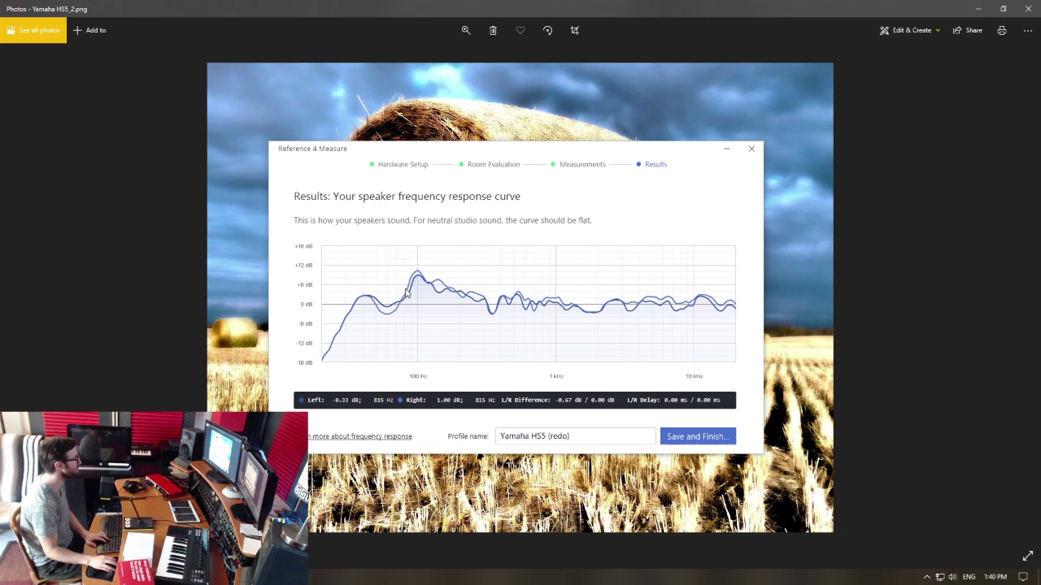
pyautogui.press('Left')
pyautogui.press('Right')
pyautogui.press('Right')
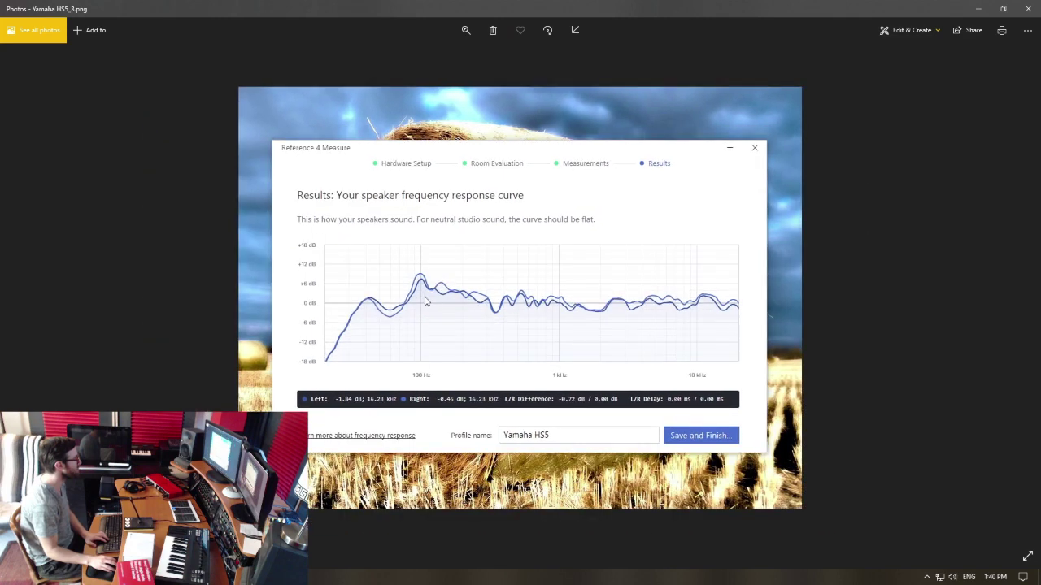
pyautogui.press('Left')
pyautogui.press('Left')
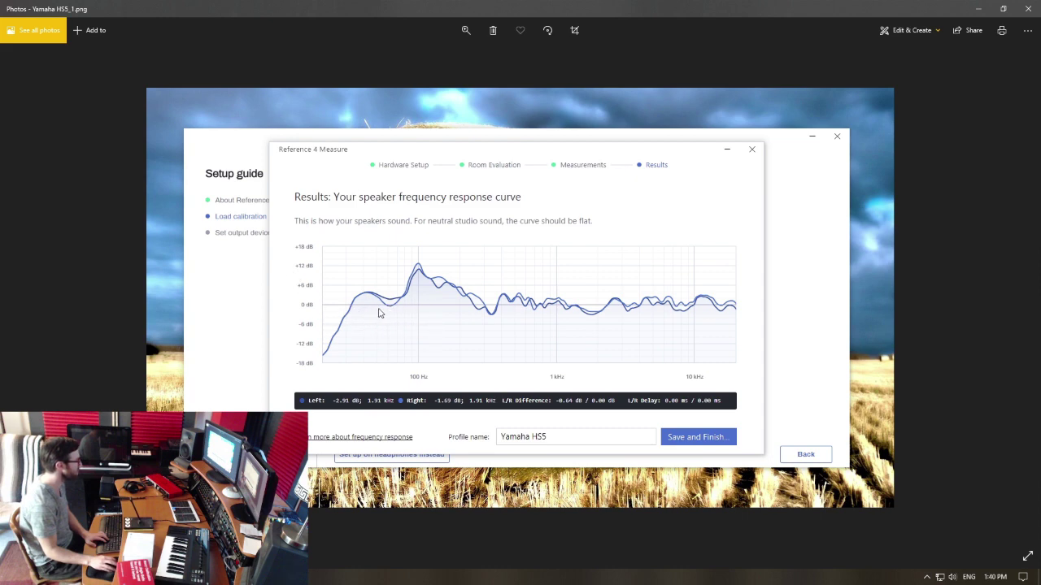
pyautogui.press('Right')
pyautogui.press('Right')
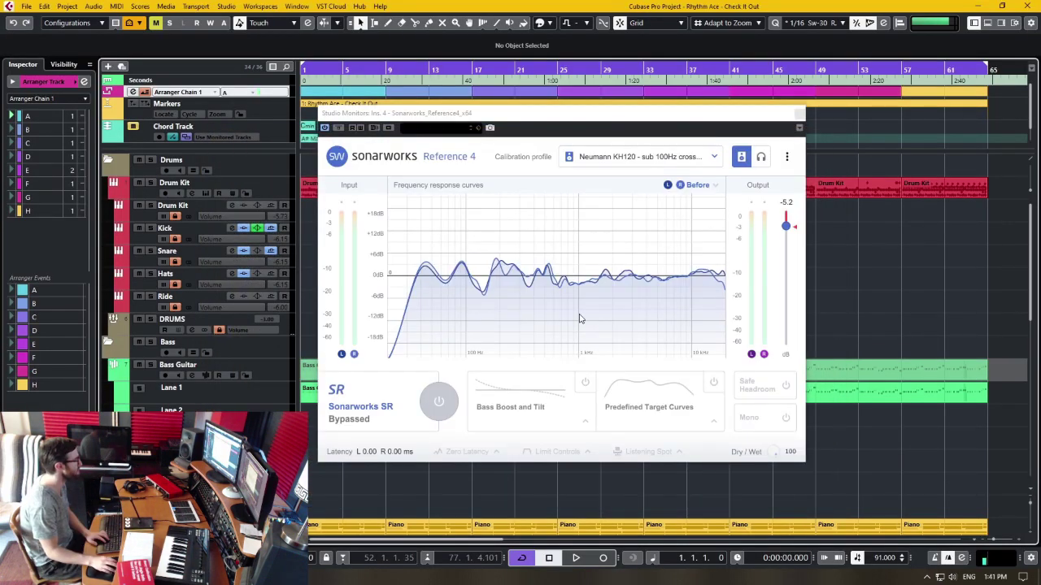
# - Bring the Sonarworks Reference 4 plug-in window back to the front in Cubase
pyautogui.click(573, 124)
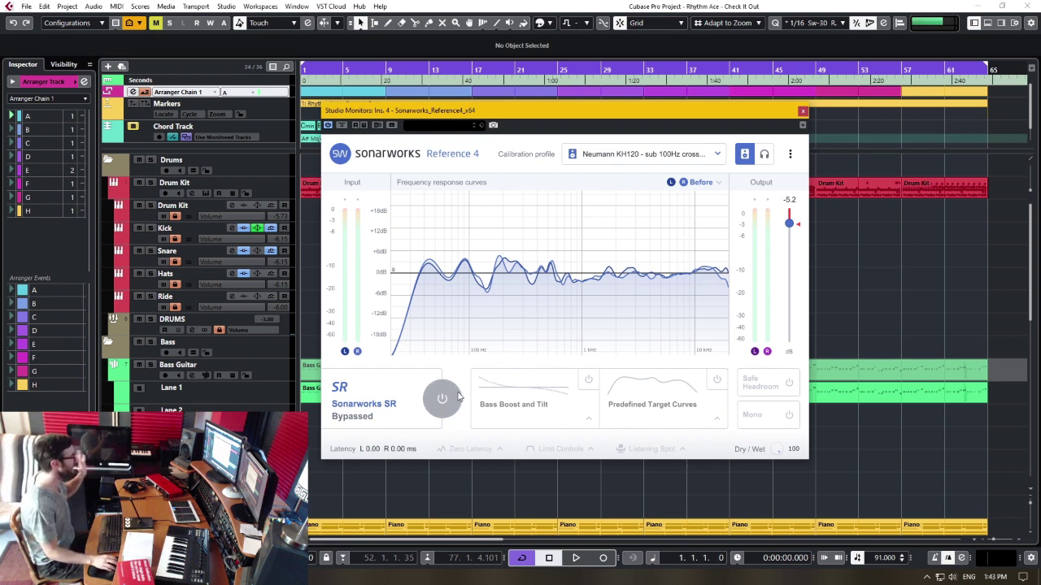
# - Turn on Sonarworks room correction, return to Cubase, and open the MixConsole with F3
pyautogui.click(444, 399)
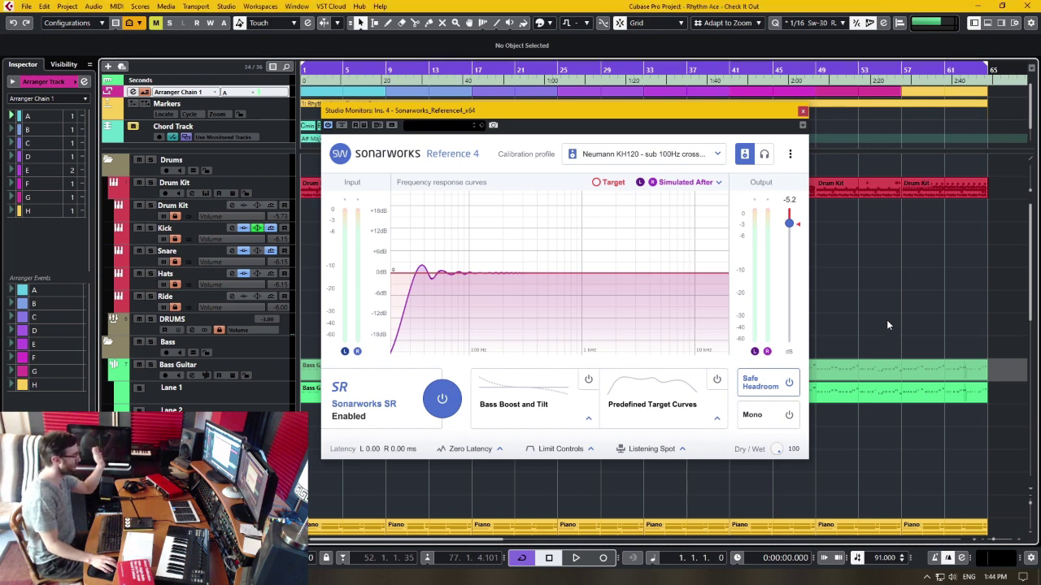
pyautogui.click(926, 577)
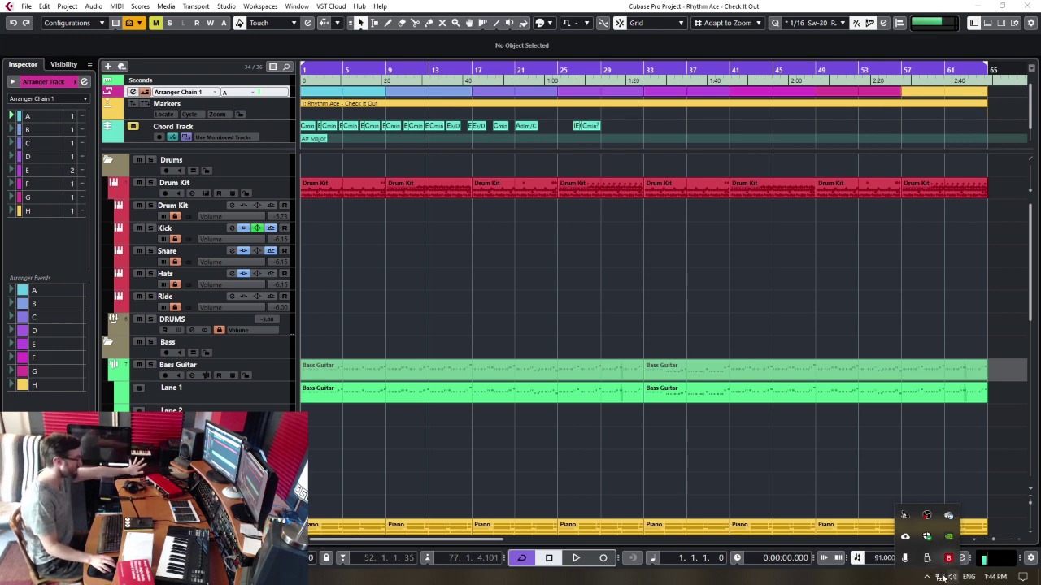
pyautogui.click(815, 450)
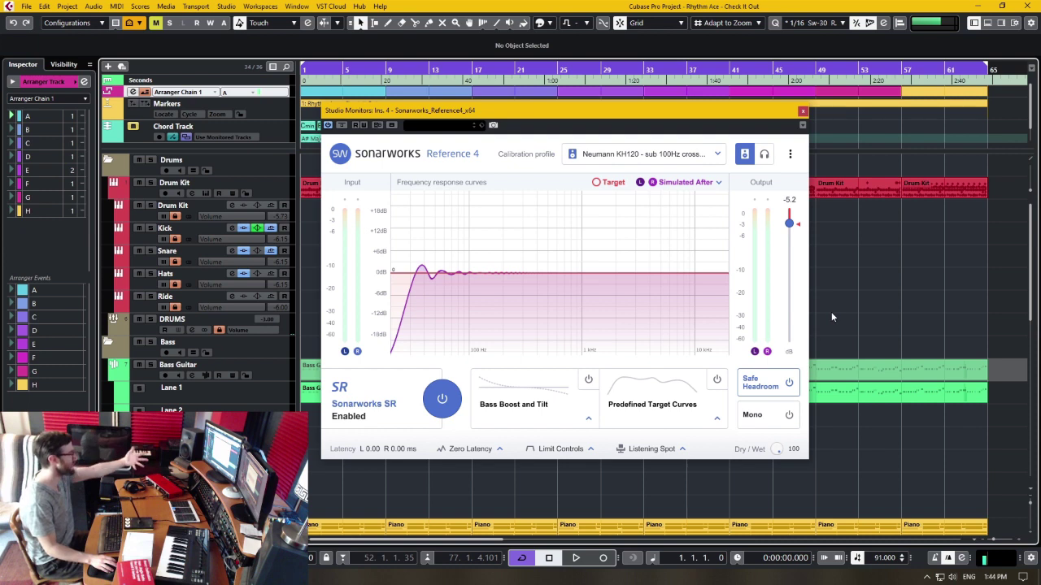
pyautogui.click(1002, 22)
pyautogui.press('F3')
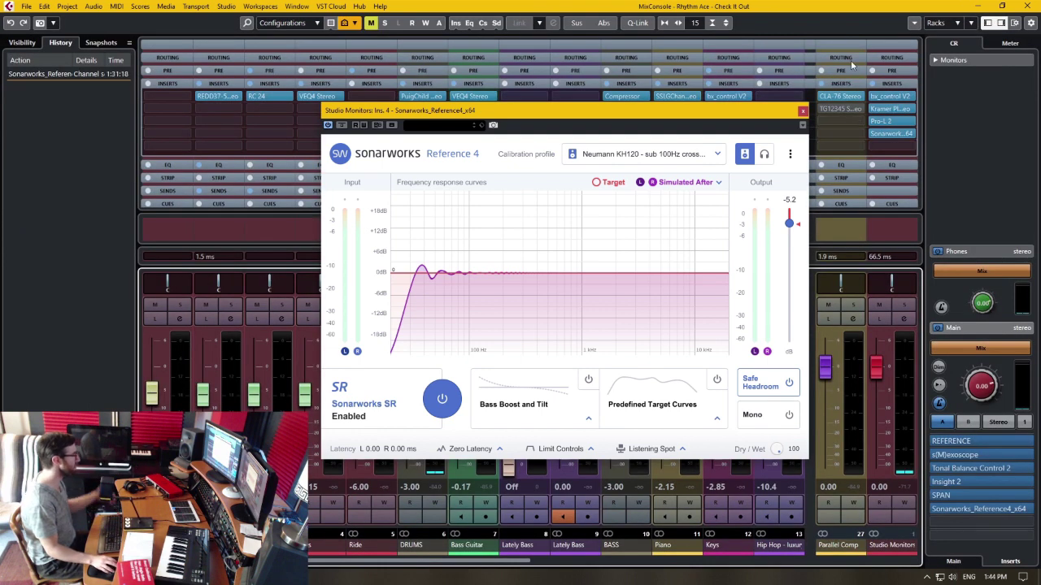
pyautogui.click(893, 133)
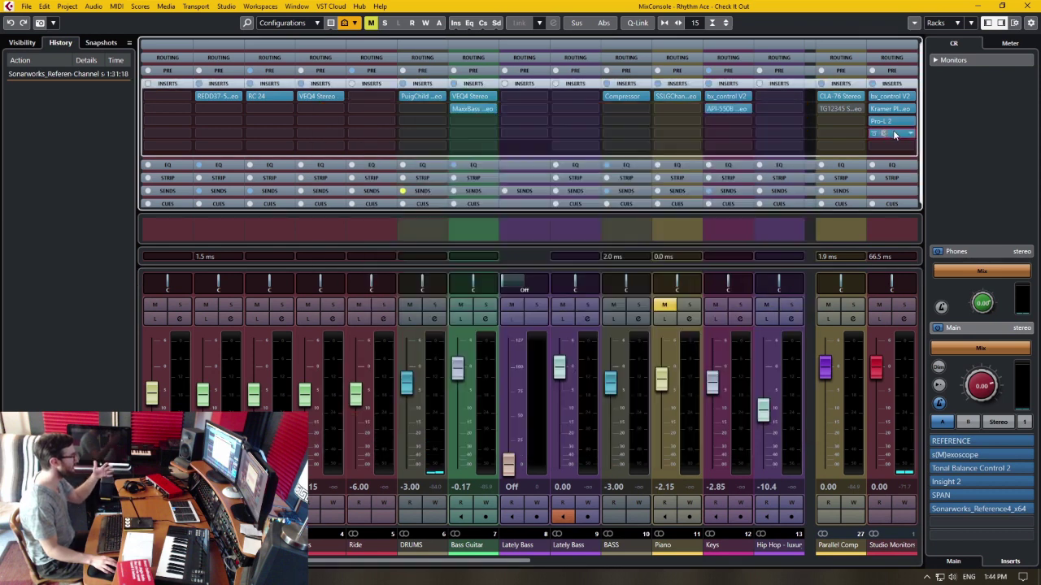
pyautogui.click(892, 132)
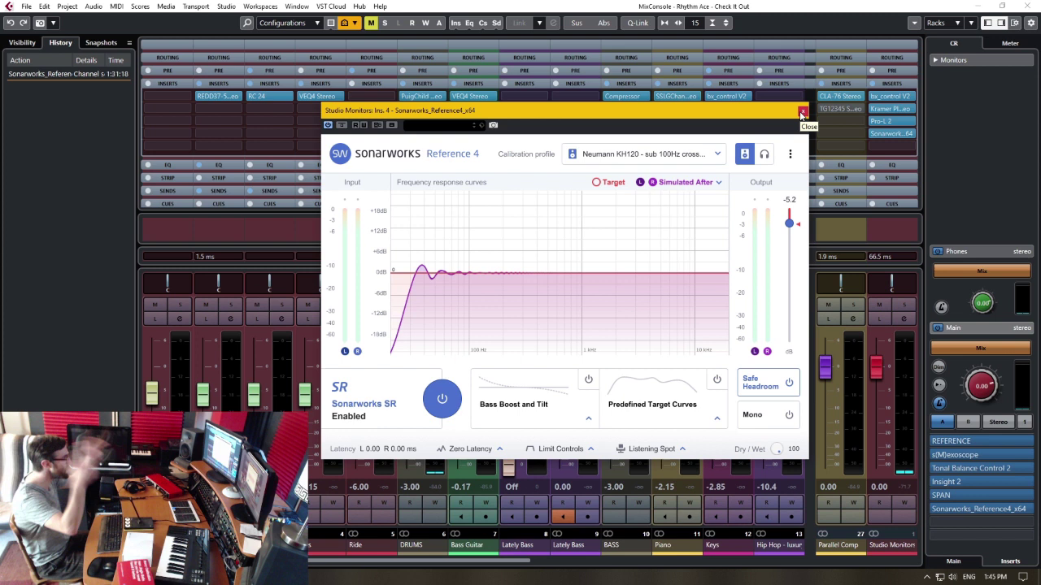
pyautogui.click(884, 134)
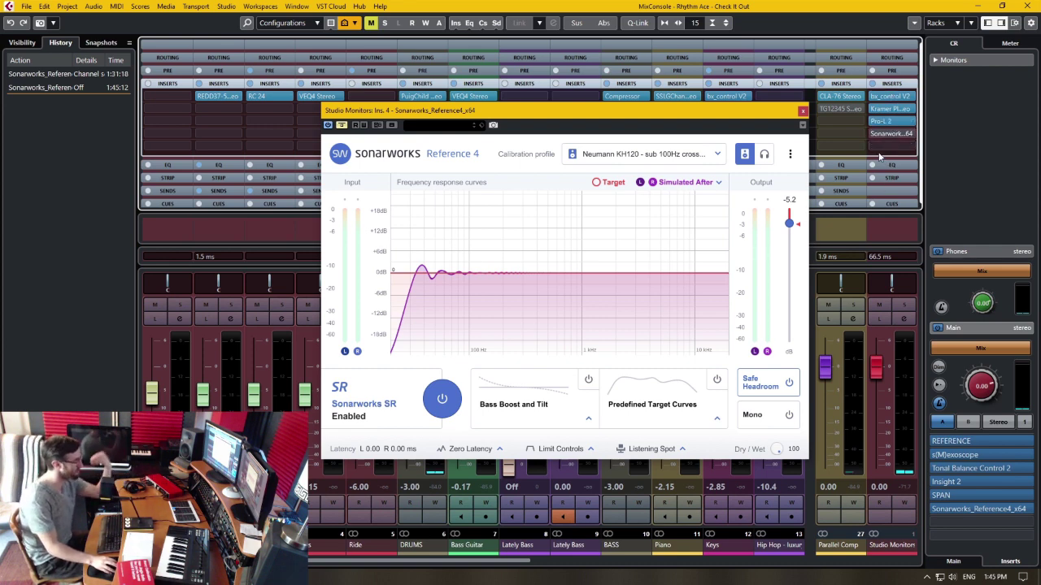
pyautogui.hotkey('ctrl', 'z')
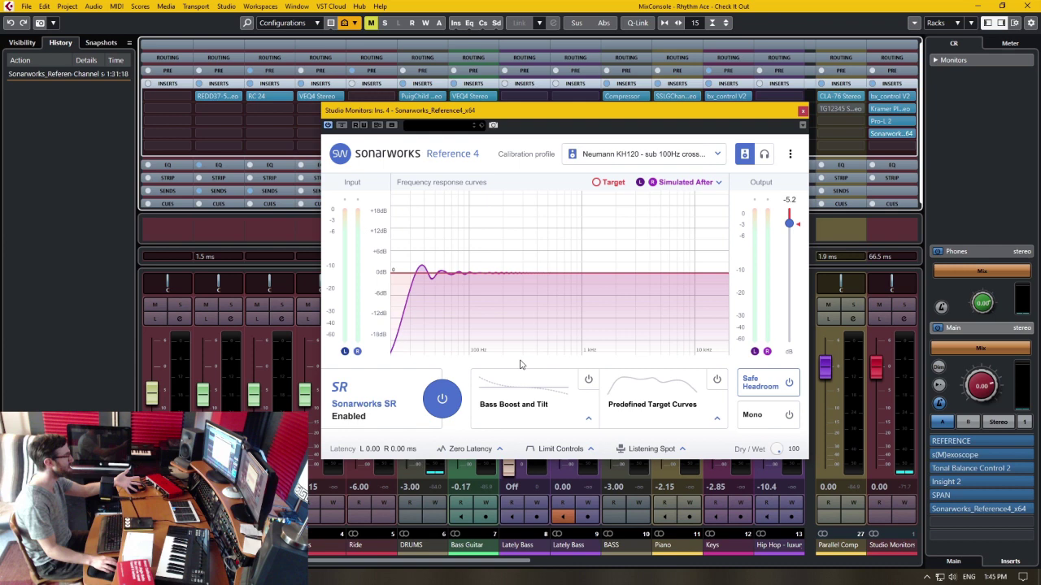
pyautogui.click(451, 403)
pyautogui.click(441, 398)
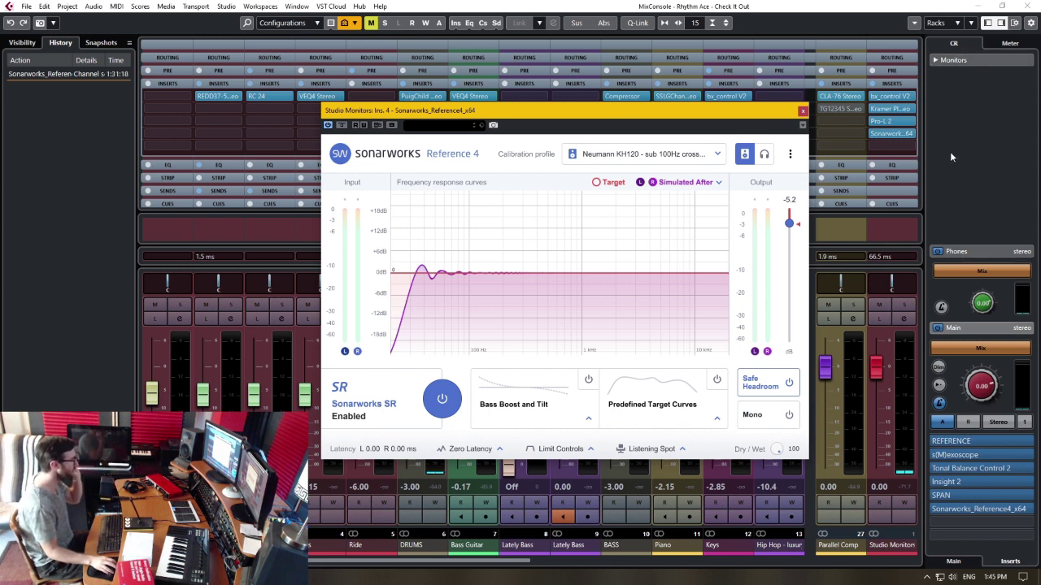
pyautogui.moveTo(980, 509)
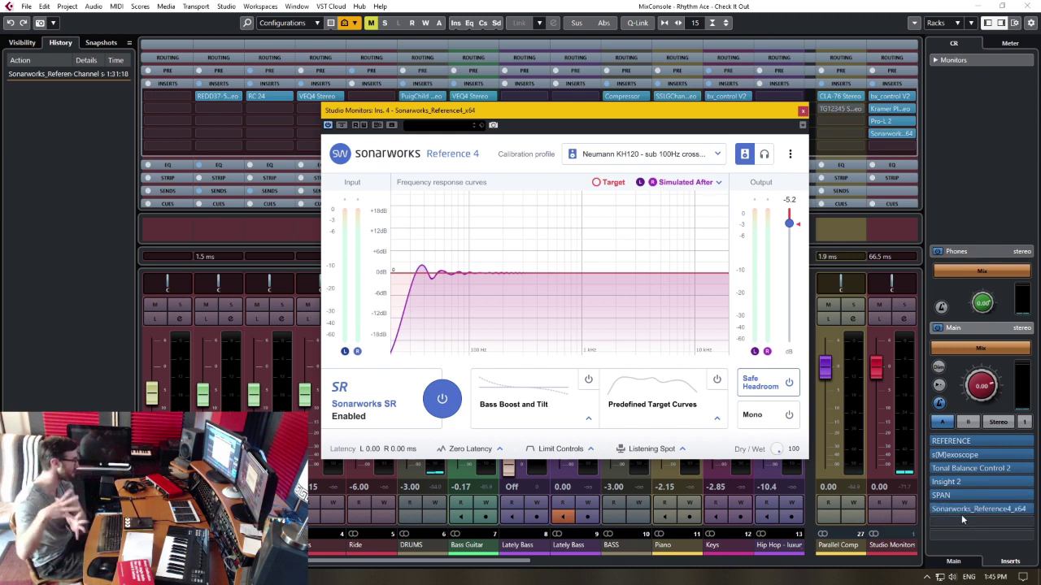
# - Set the Studio Monitors Sonarworks insert slot to No Effect, discarding the plug-in's settings
pyautogui.moveTo(875, 140)
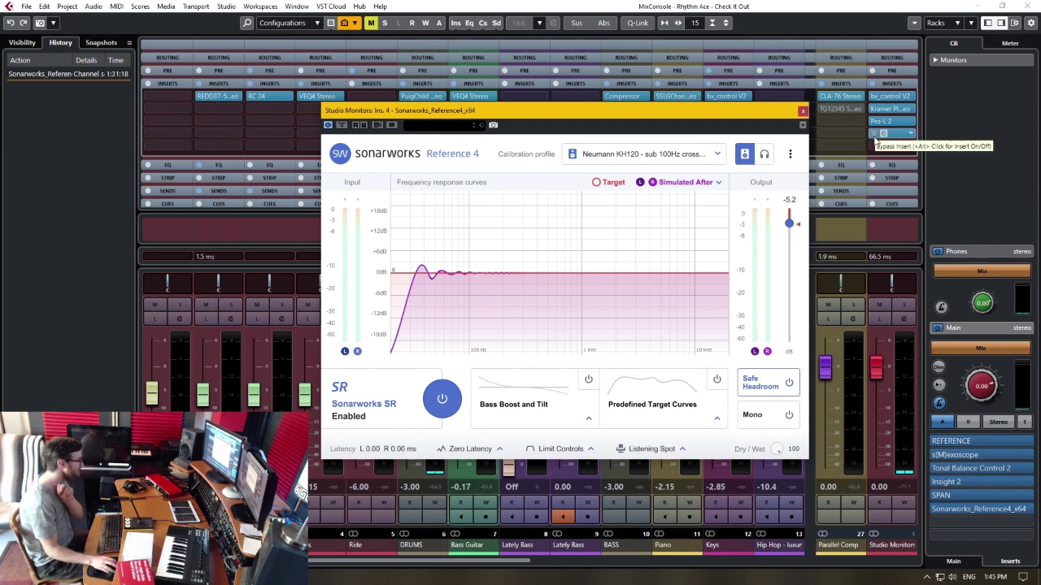
pyautogui.click(873, 139)
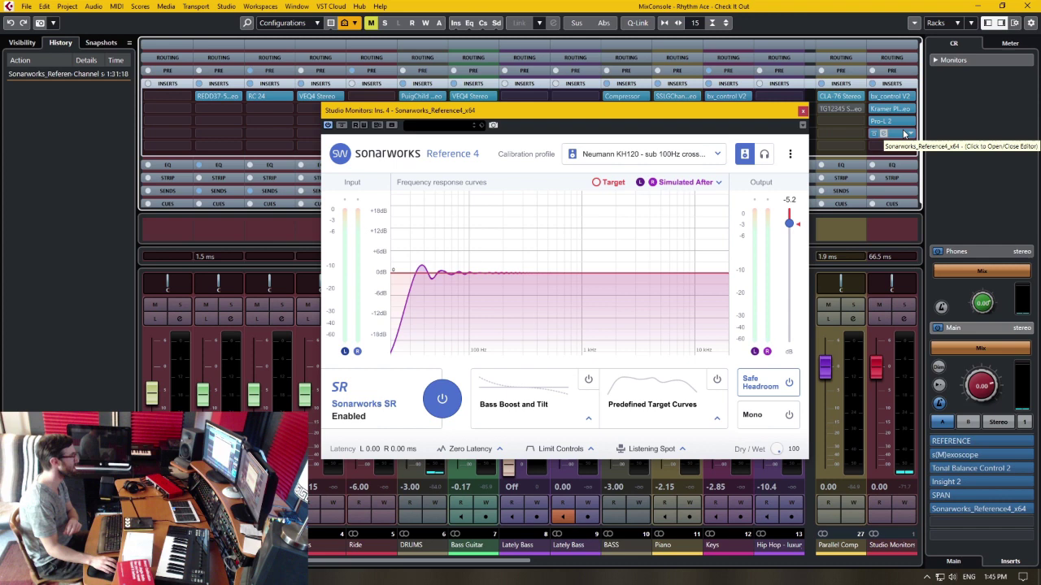
pyautogui.click(890, 133)
pyautogui.click(903, 151)
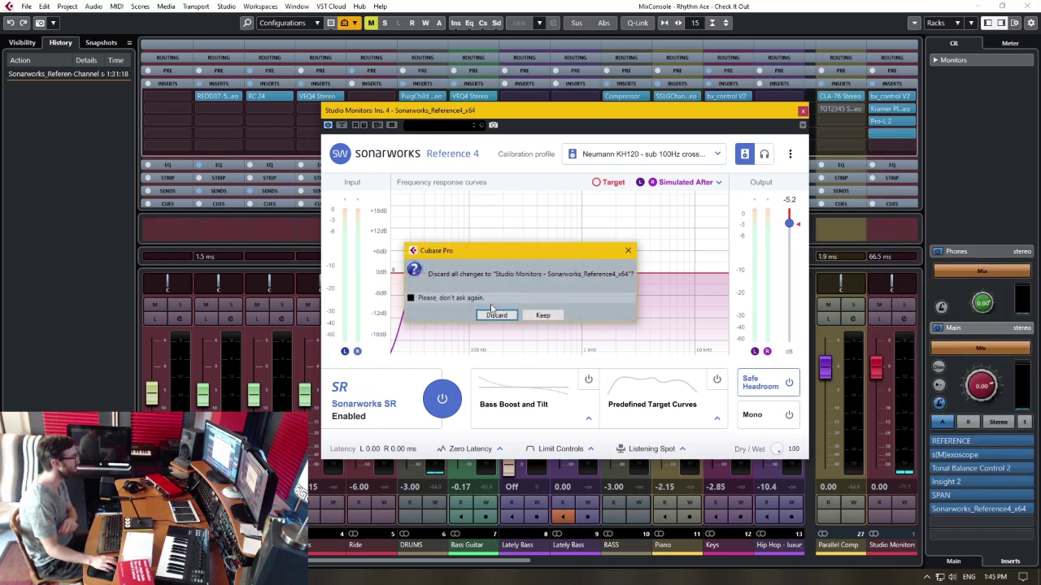
pyautogui.press('Return')
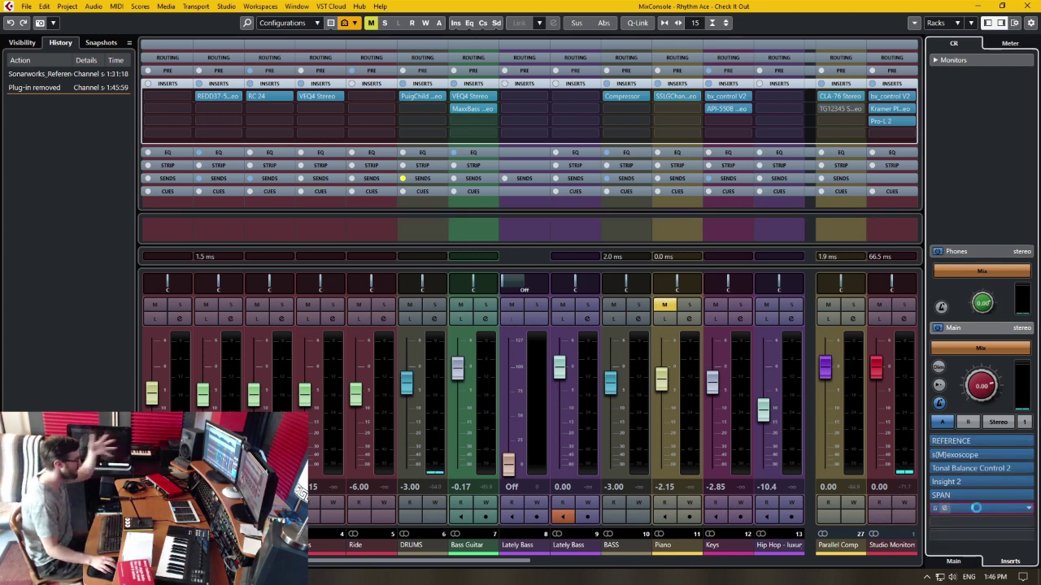
pyautogui.click(977, 510)
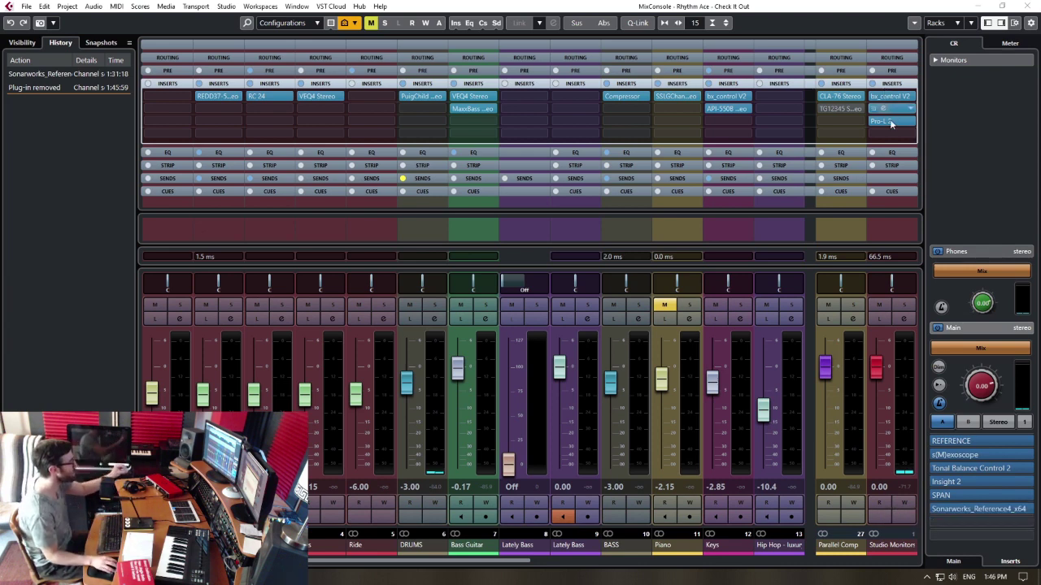
pyautogui.click(26, 6)
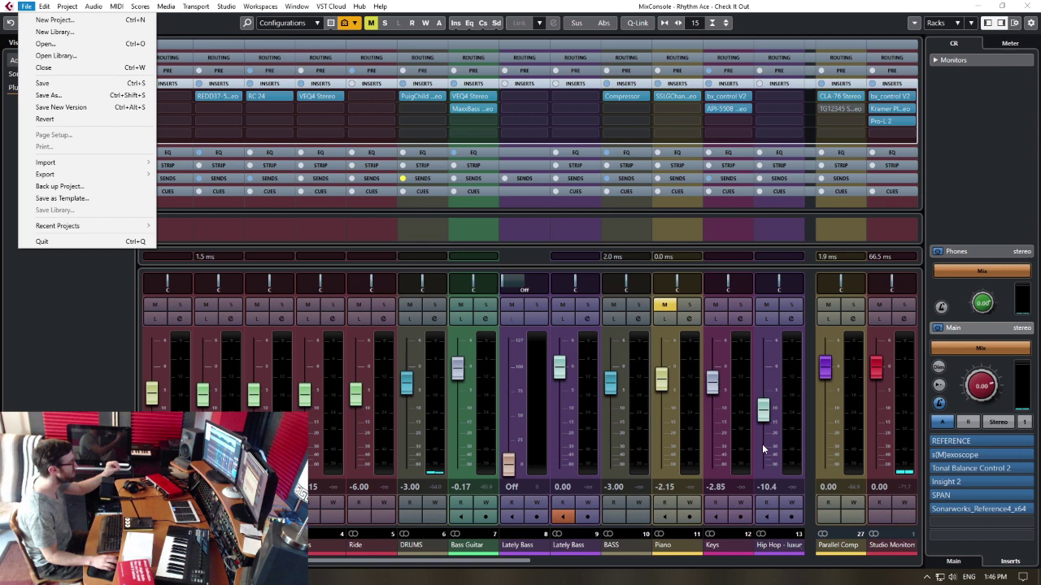
pyautogui.click(972, 440)
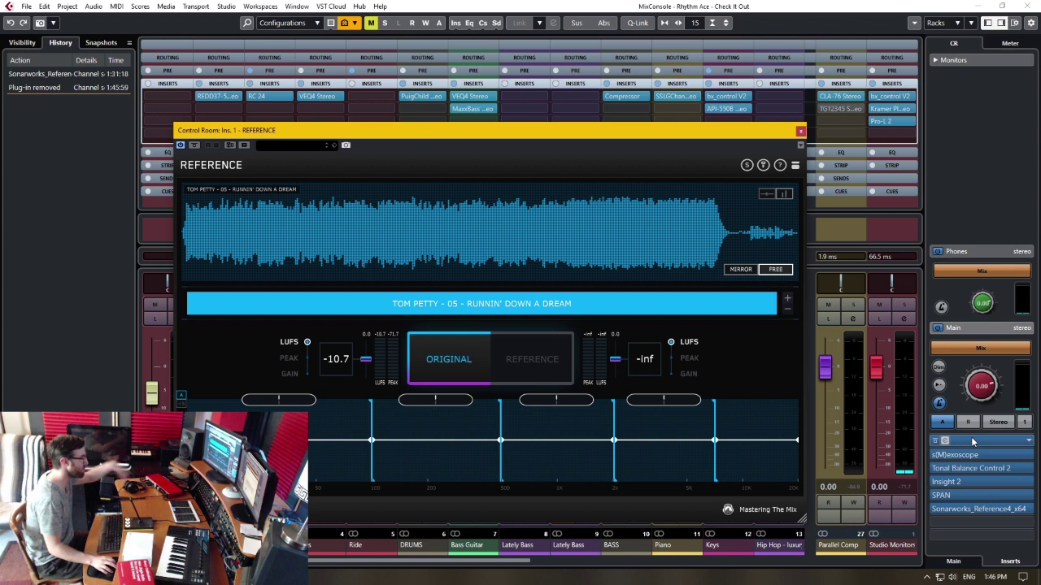
# - Open and close the Sonarworks_Reference4_x64 editor on the Control Room Main inserts to show its KH120 calibration
pyautogui.click(972, 440)
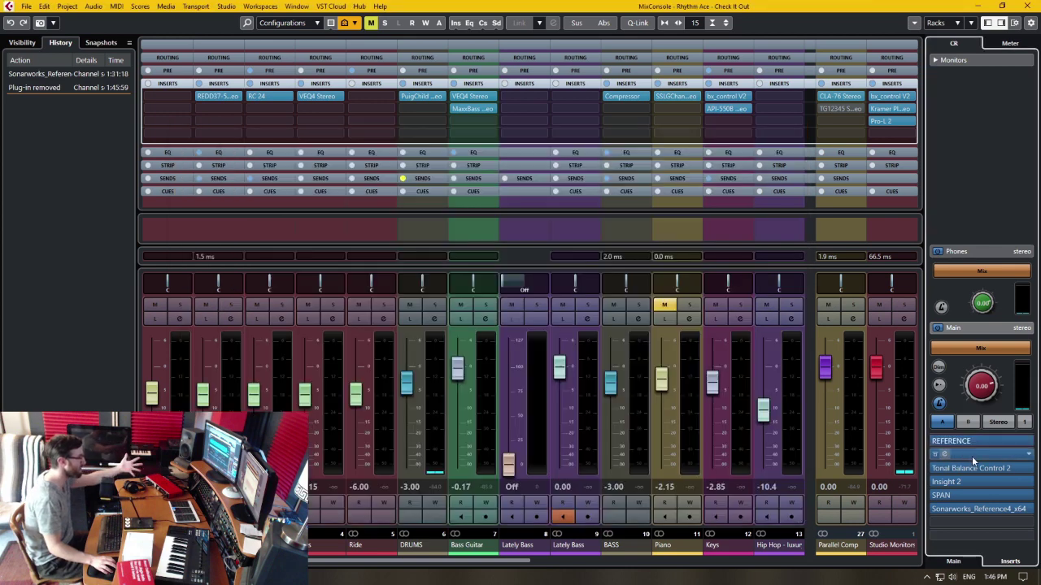
pyautogui.click(995, 511)
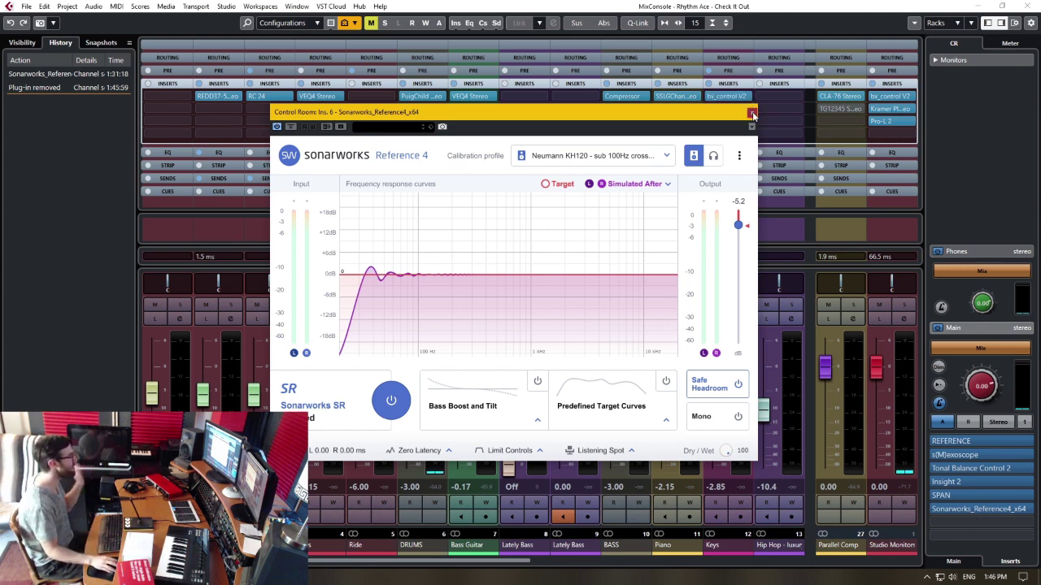
pyautogui.click(994, 509)
pyautogui.click(943, 509)
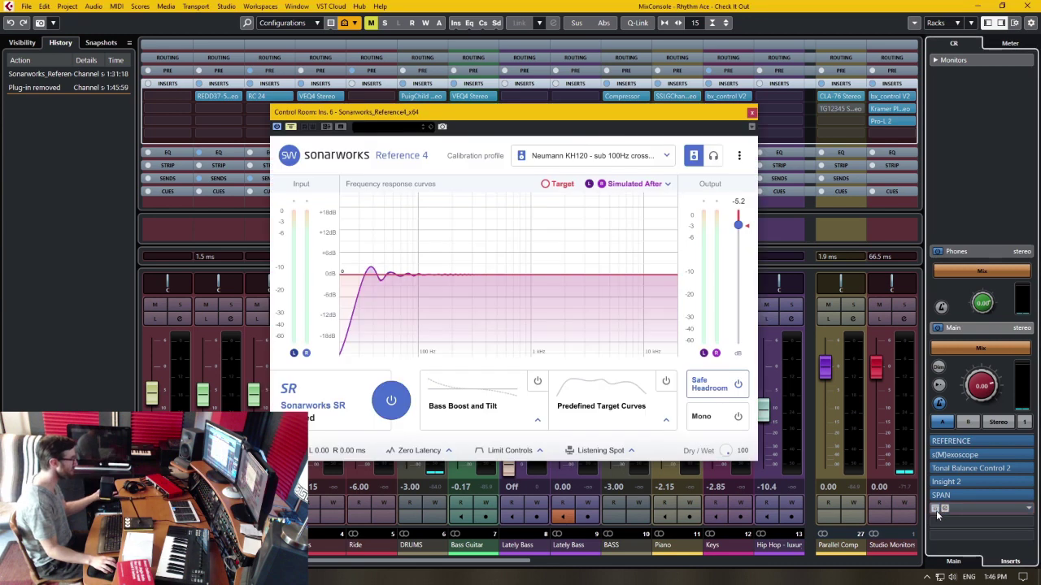
pyautogui.click(944, 509)
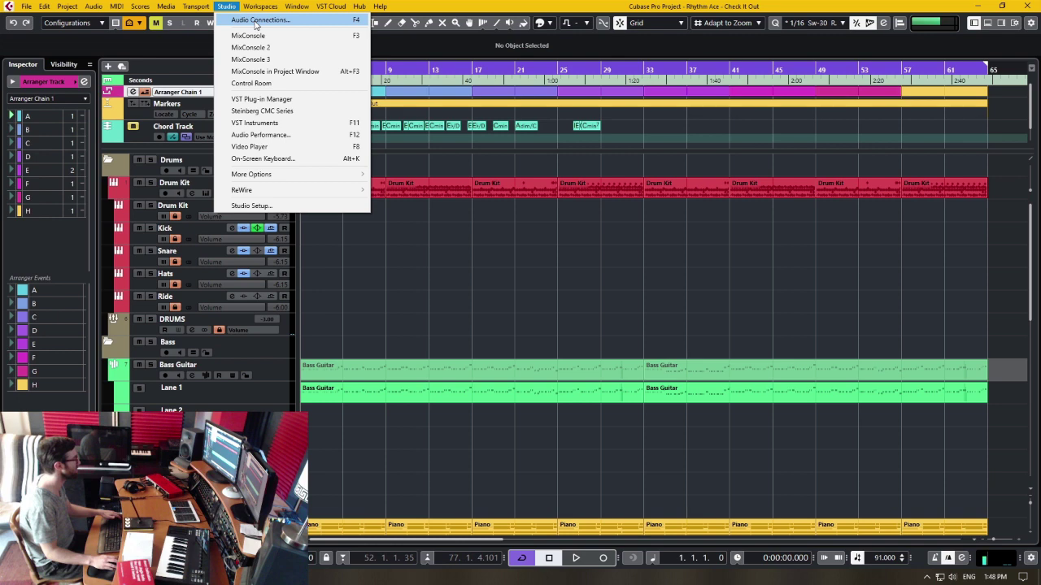
# - Enable the Control Room in Audio Connections, expand its Phones, Yamaha HS5 and JBL buses, then close
pyautogui.click(244, 20)
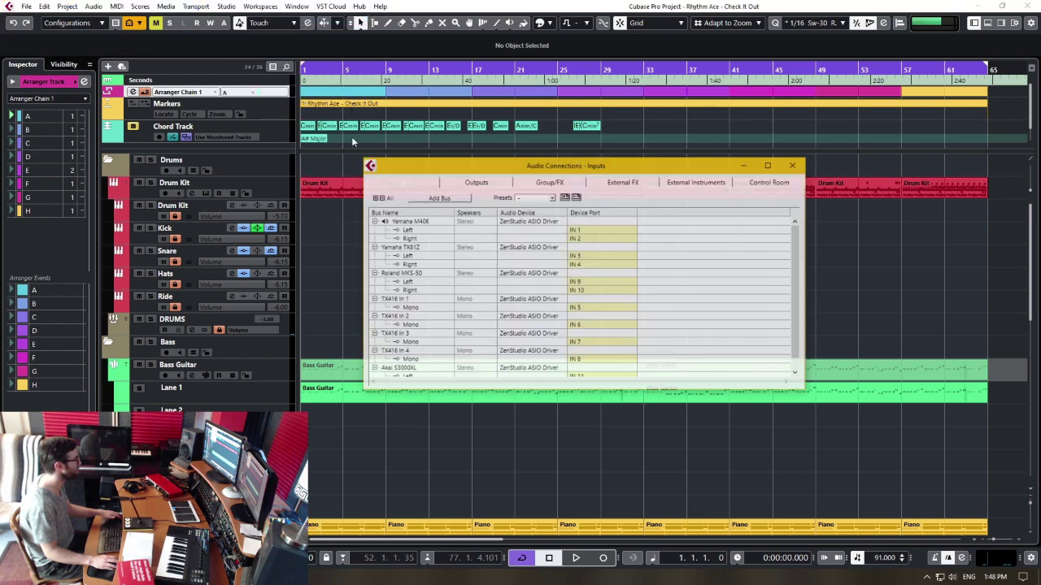
pyautogui.moveTo(598, 166); pyautogui.dragTo(481, 168)
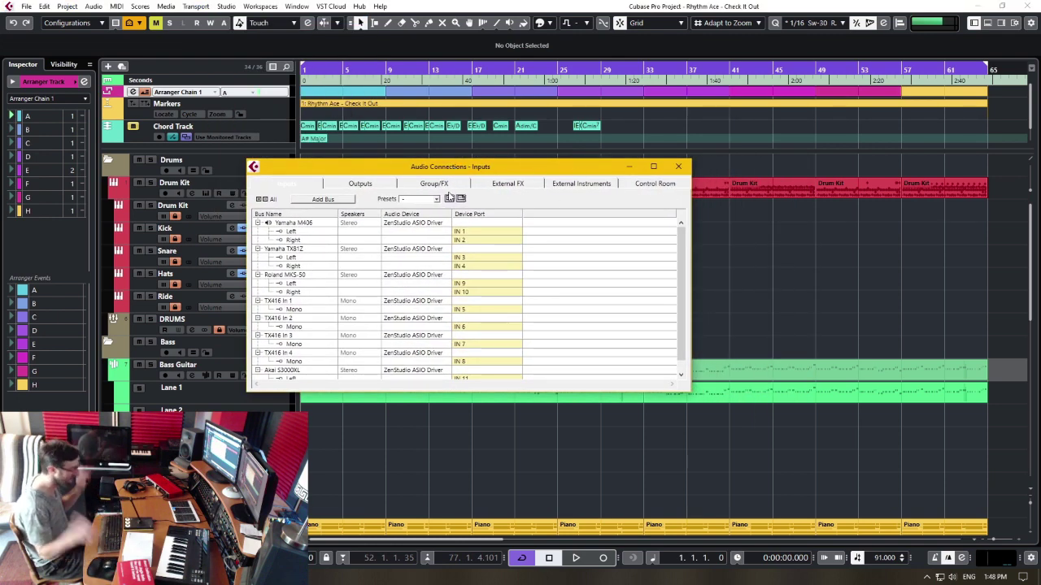
pyautogui.click(365, 186)
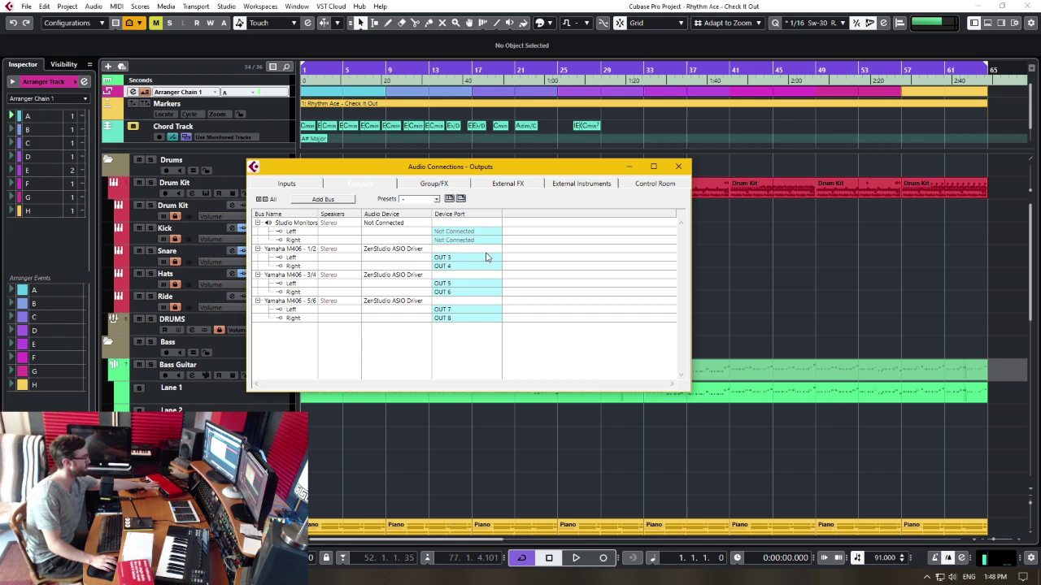
pyautogui.click(642, 183)
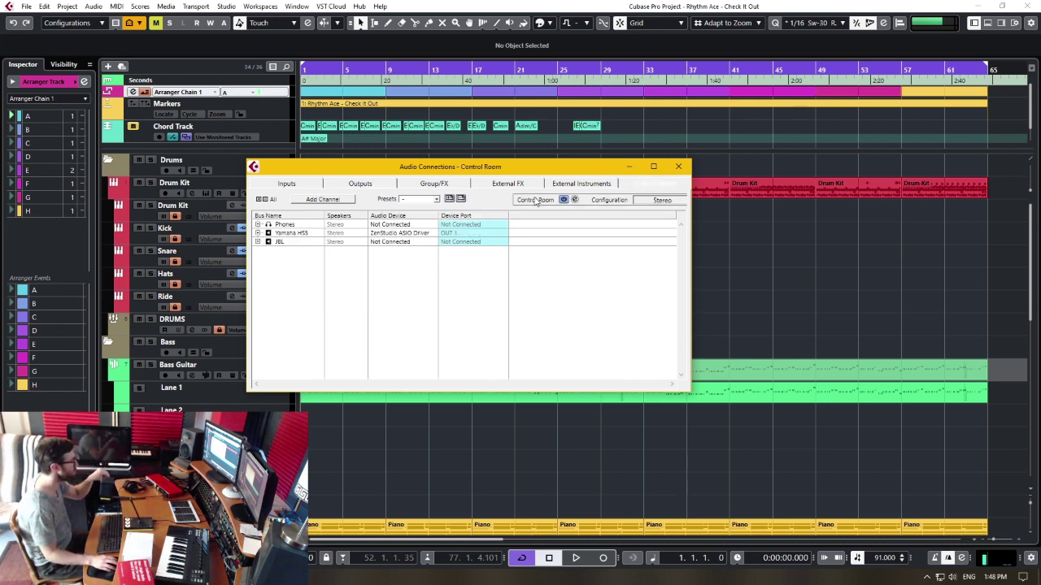
pyautogui.click(563, 201)
pyautogui.click(496, 306)
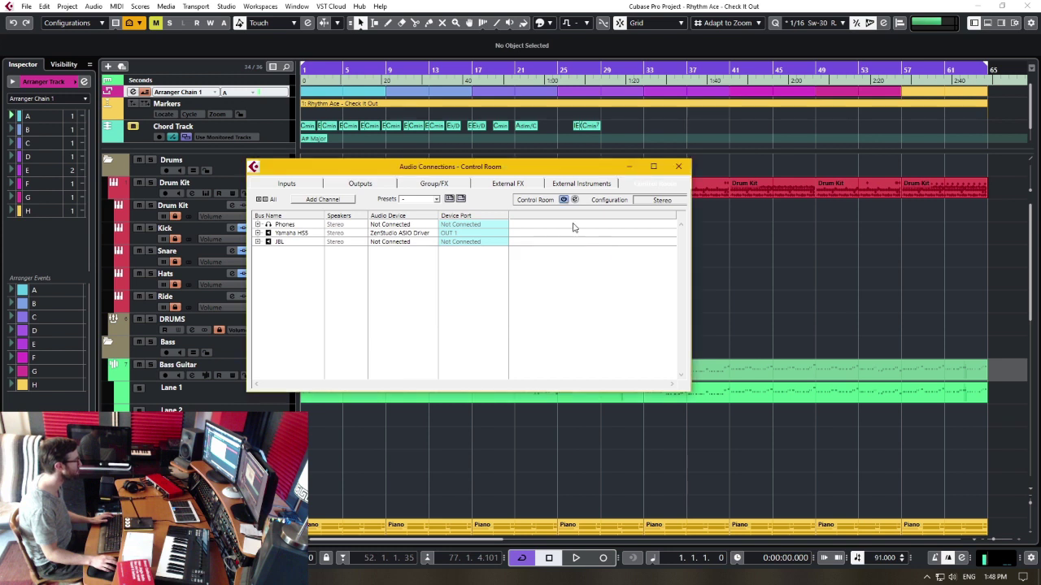
pyautogui.click(260, 199)
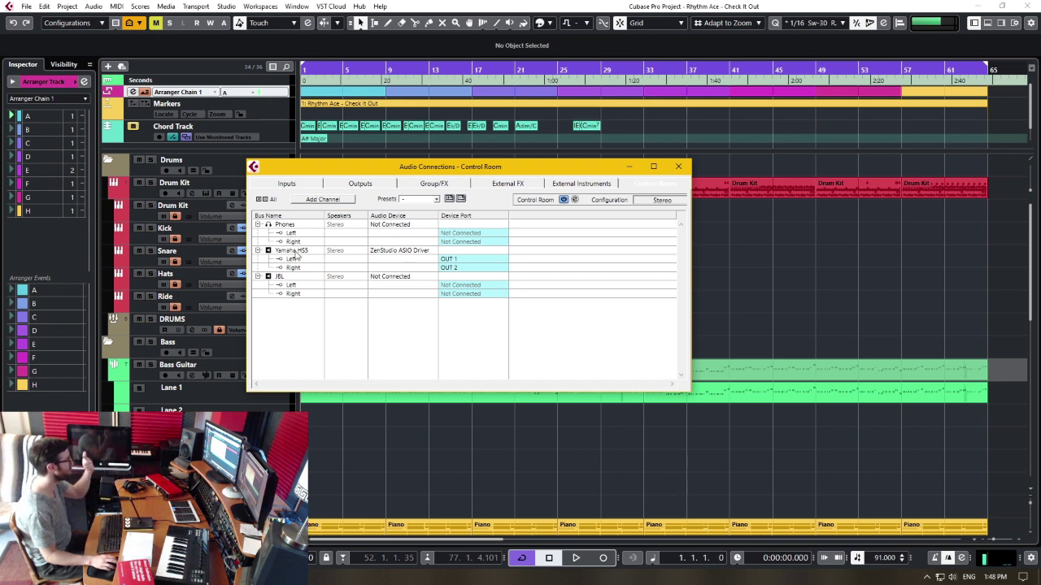
pyautogui.click(322, 199)
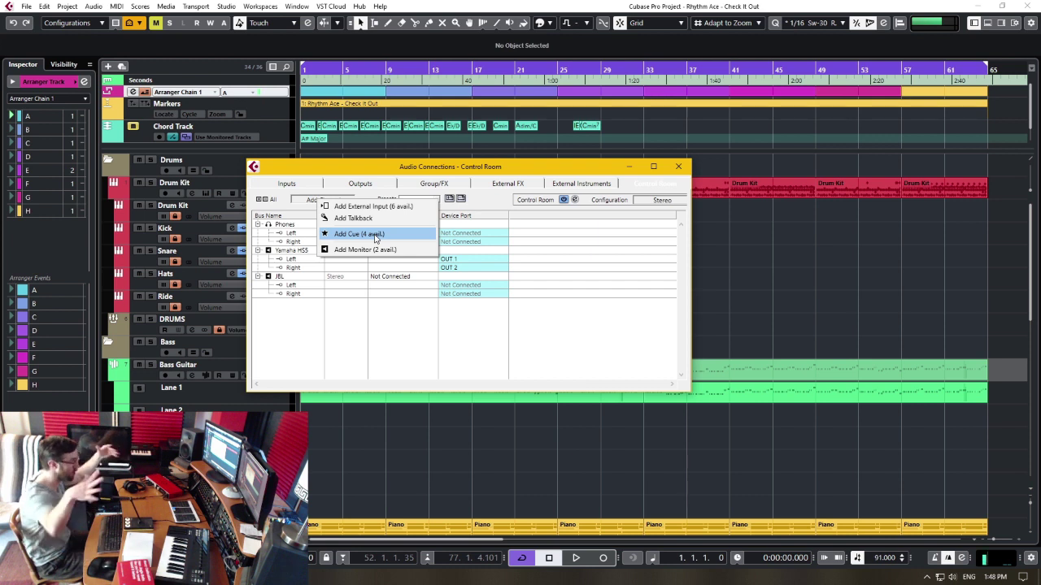
pyautogui.click(400, 322)
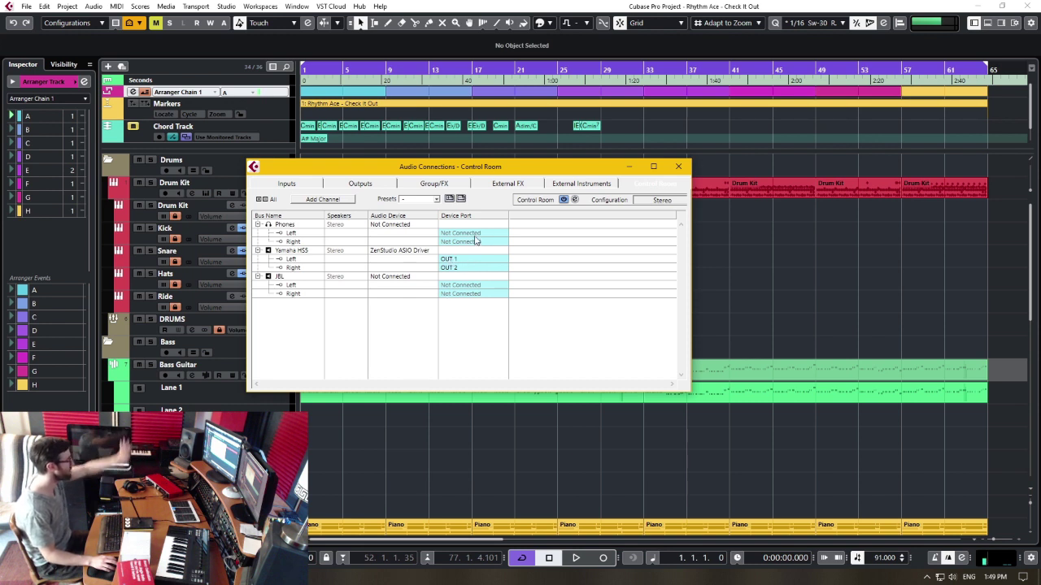
pyautogui.click(679, 166)
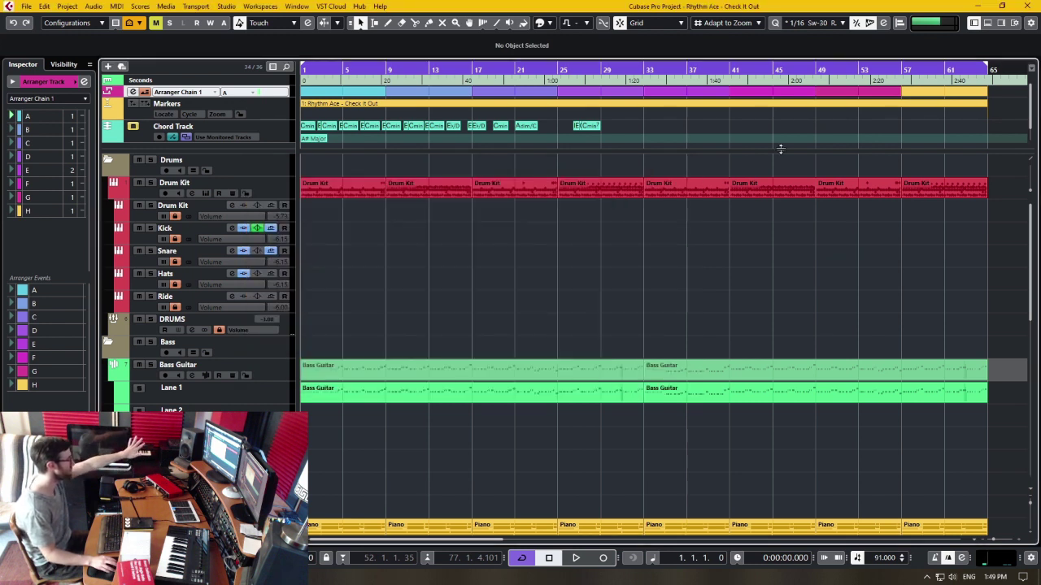
# - Show the Control Room inserts in the Right Zone and expand the Phones insert slots
pyautogui.click(1000, 23)
pyautogui.click(937, 65)
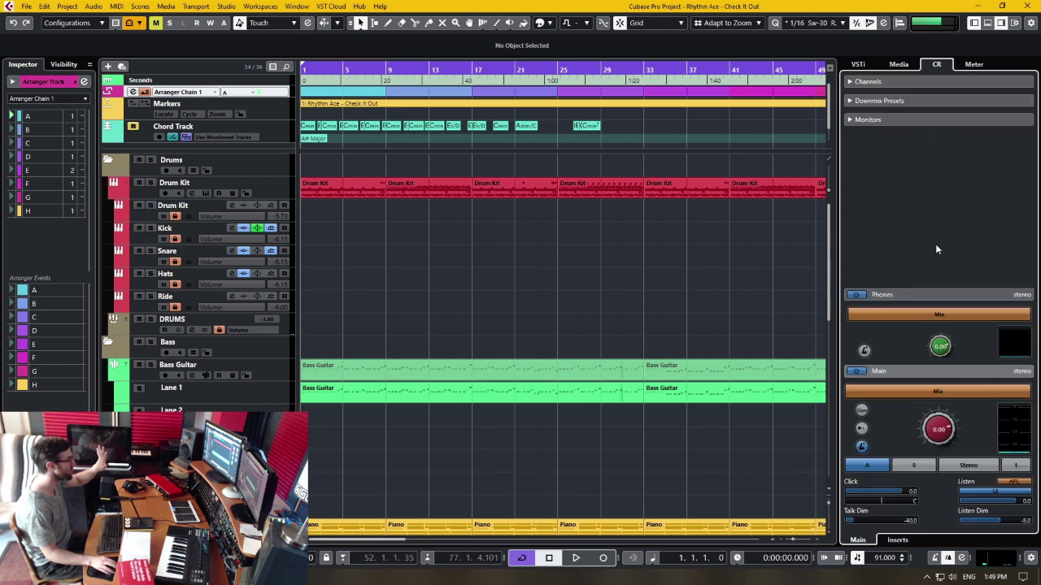
pyautogui.click(898, 540)
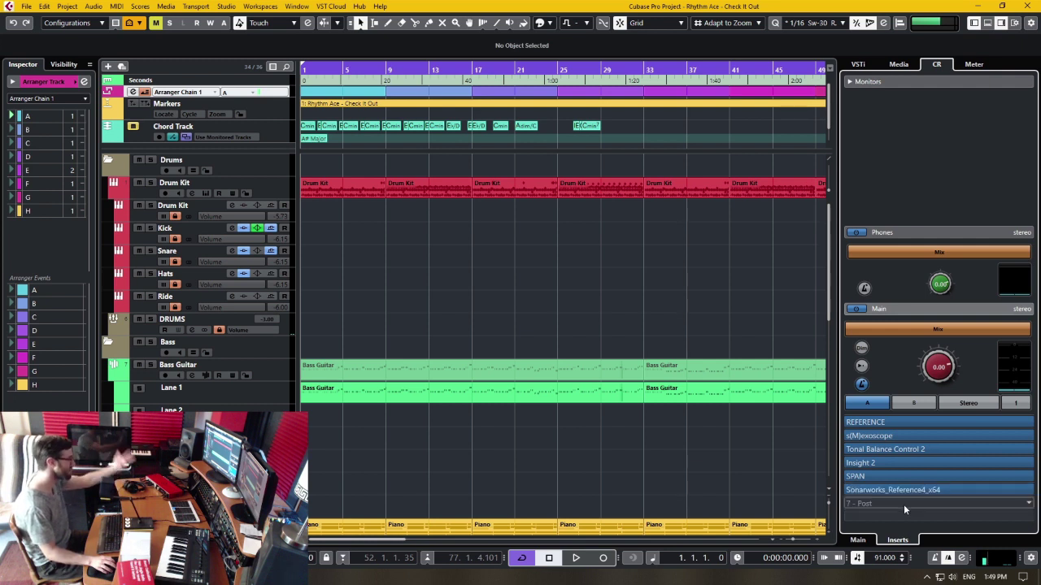
pyautogui.click(905, 231)
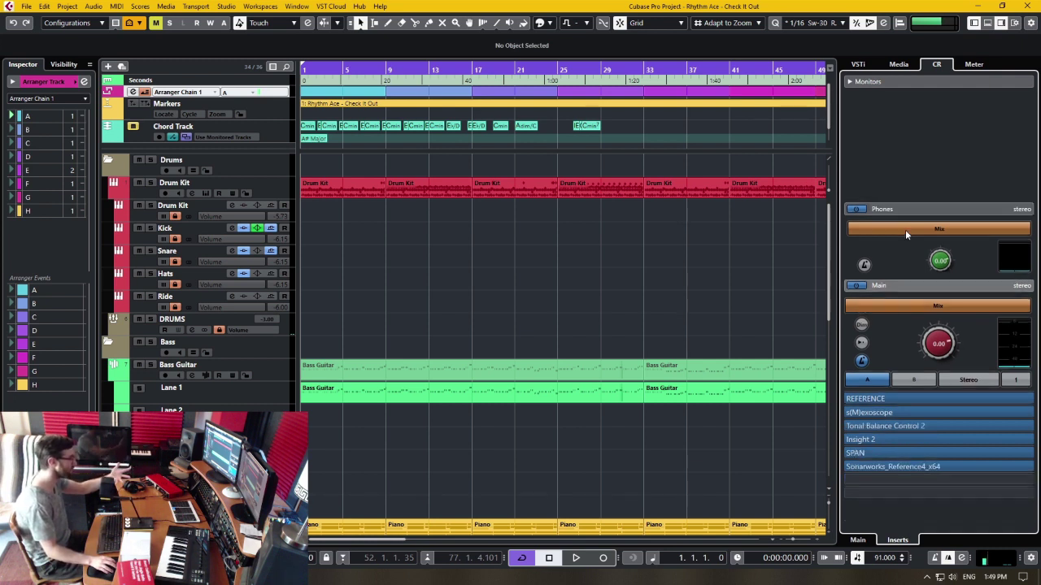
# - Load Sonarworks_Reference4_x64 on a Phones insert with the Focal Spirit Professional Average profile
pyautogui.click(900, 307)
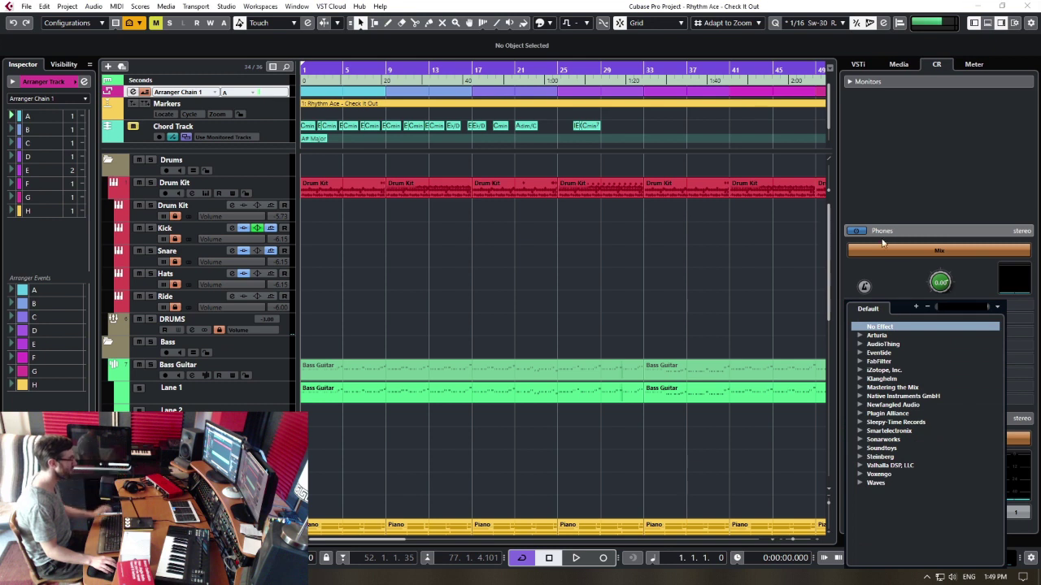
pyautogui.write('sonar')
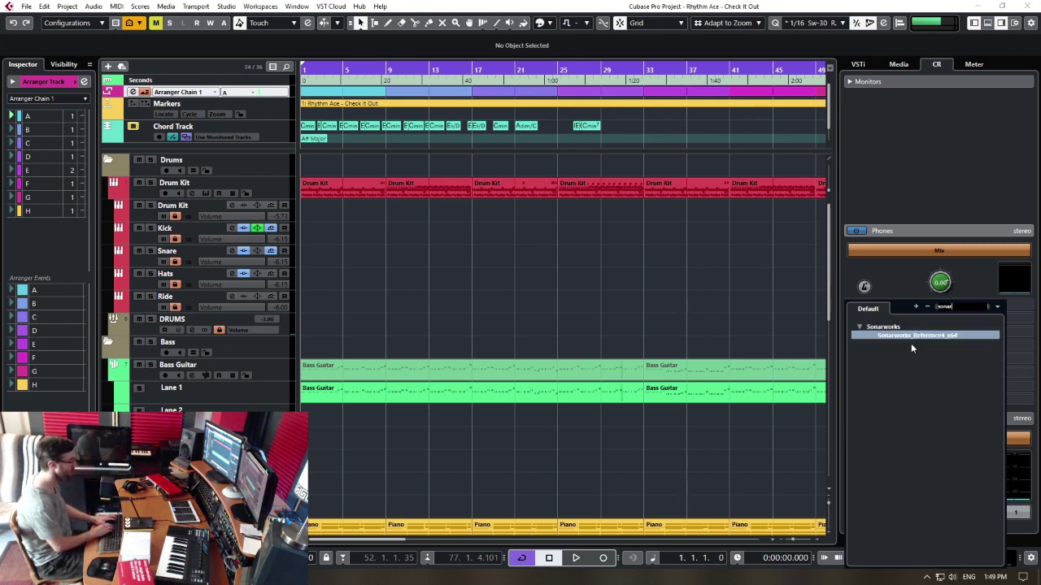
pyautogui.click(907, 338)
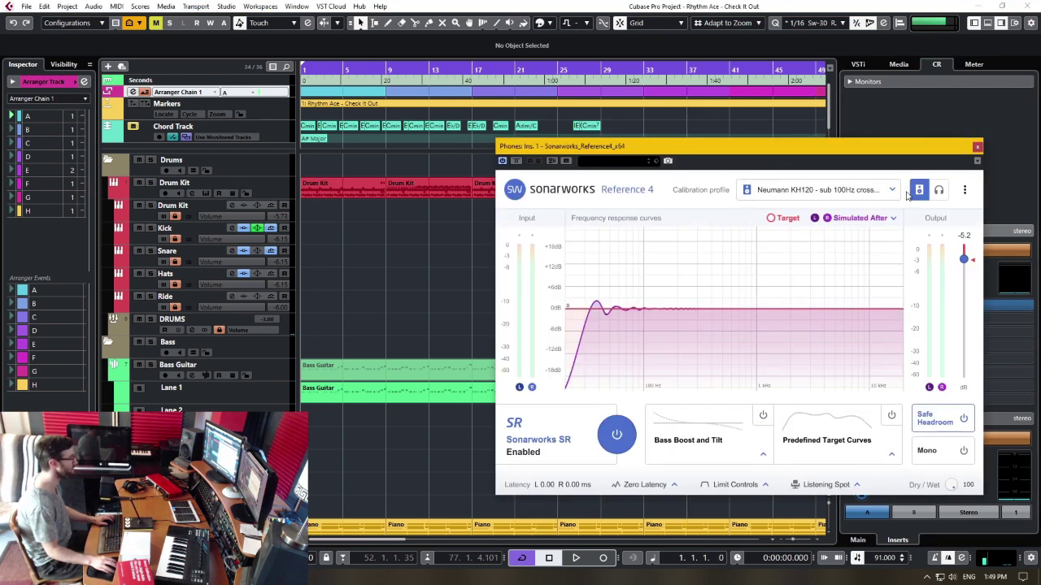
pyautogui.click(891, 193)
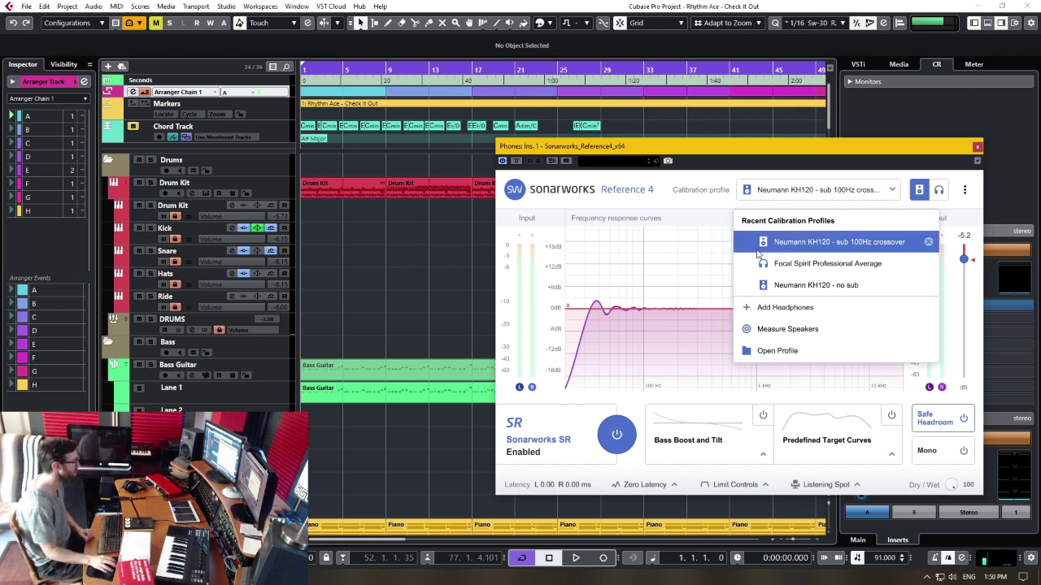
pyautogui.click(824, 268)
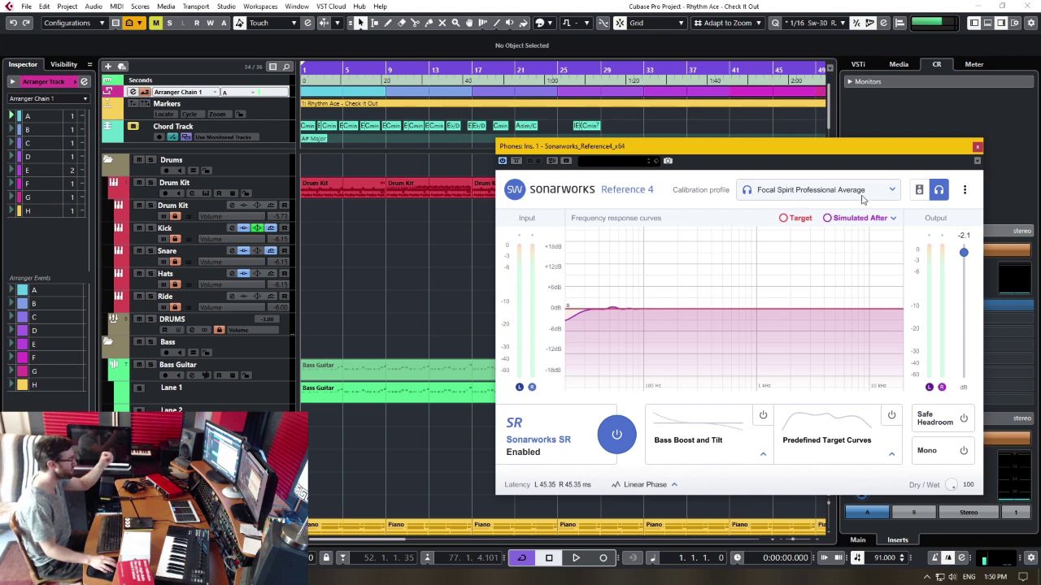
pyautogui.click(976, 148)
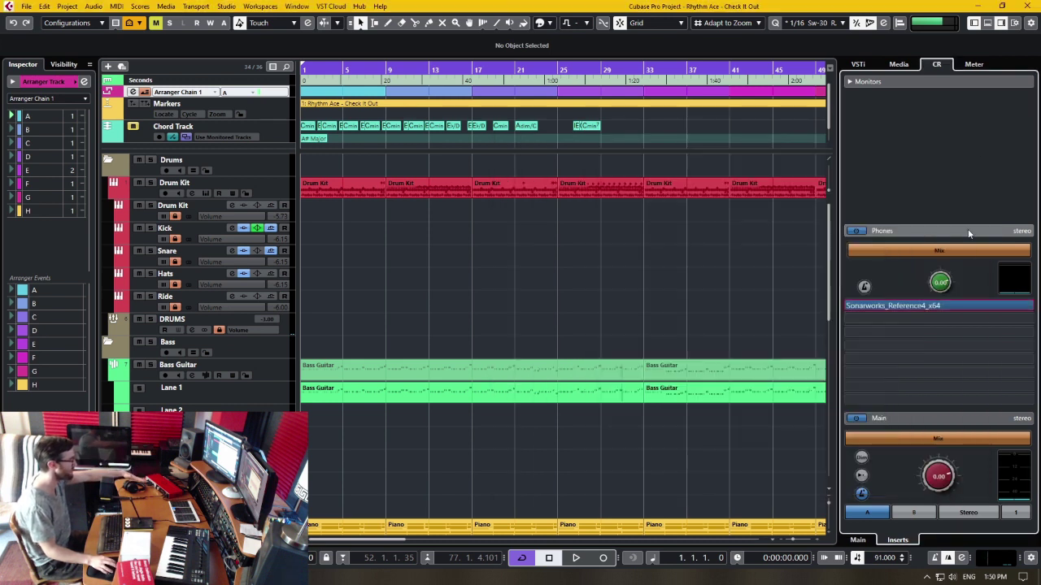
# - Collapse the Phones inserts, review the Main Sonarworks calibration, then hide the Control Room insert lists
pyautogui.click(946, 309)
pyautogui.click(935, 415)
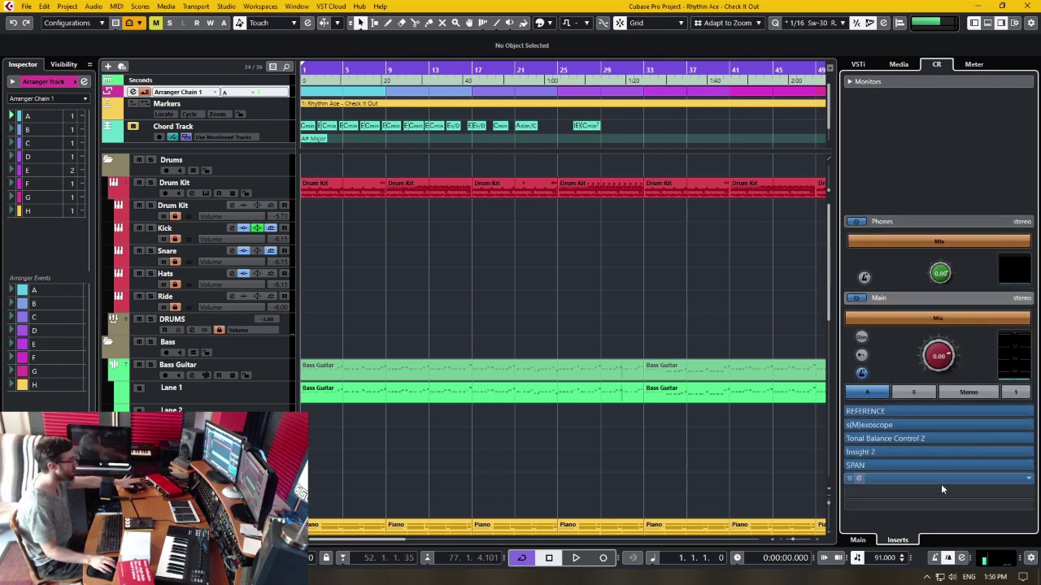
pyautogui.click(934, 478)
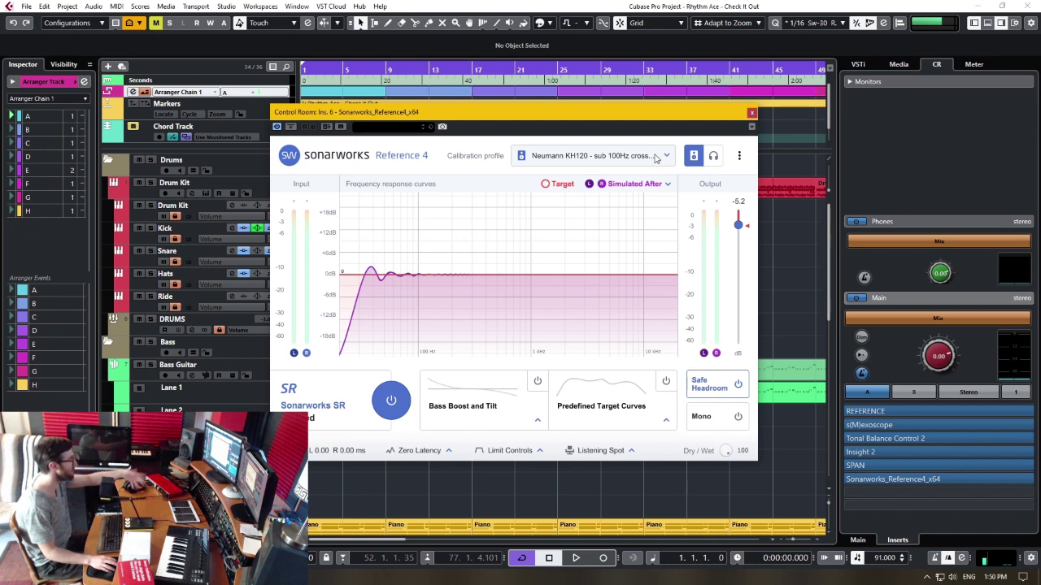
pyautogui.click(752, 112)
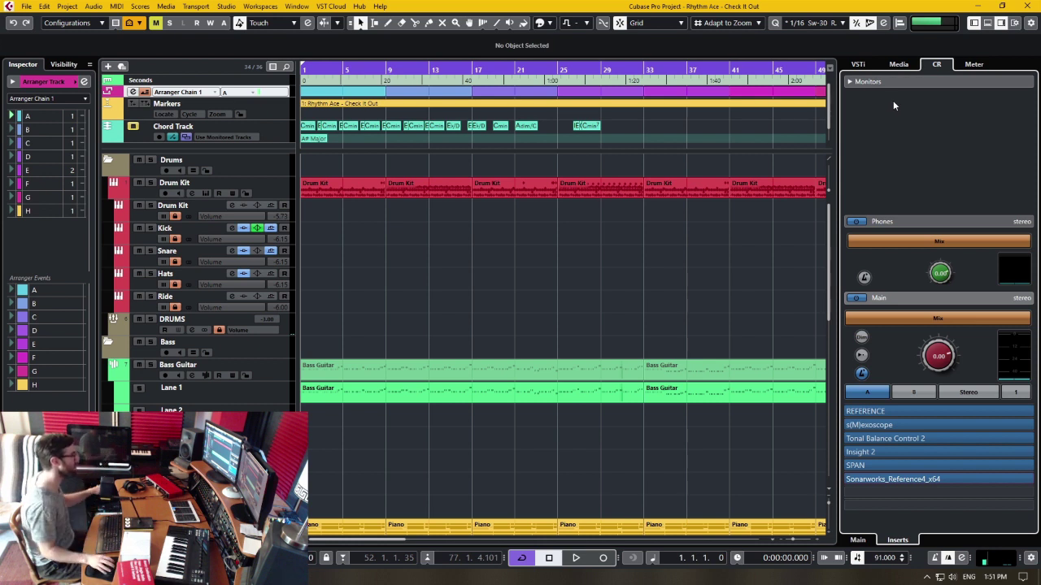
pyautogui.click(894, 222)
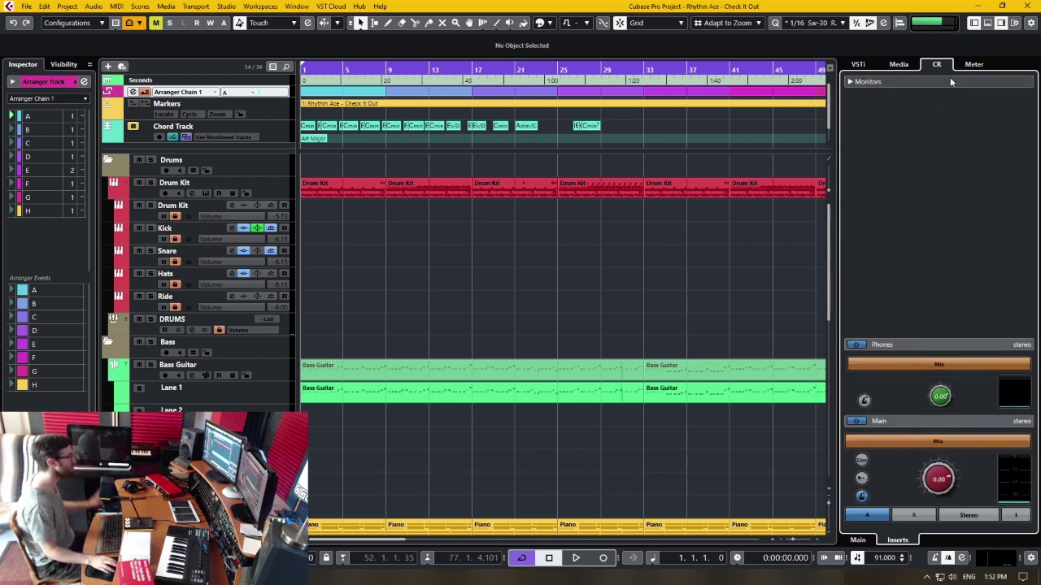
# - Show the Main Control Room settings, expand and collapse the Monitors list, and open the MixConsole with F3
pyautogui.click(860, 541)
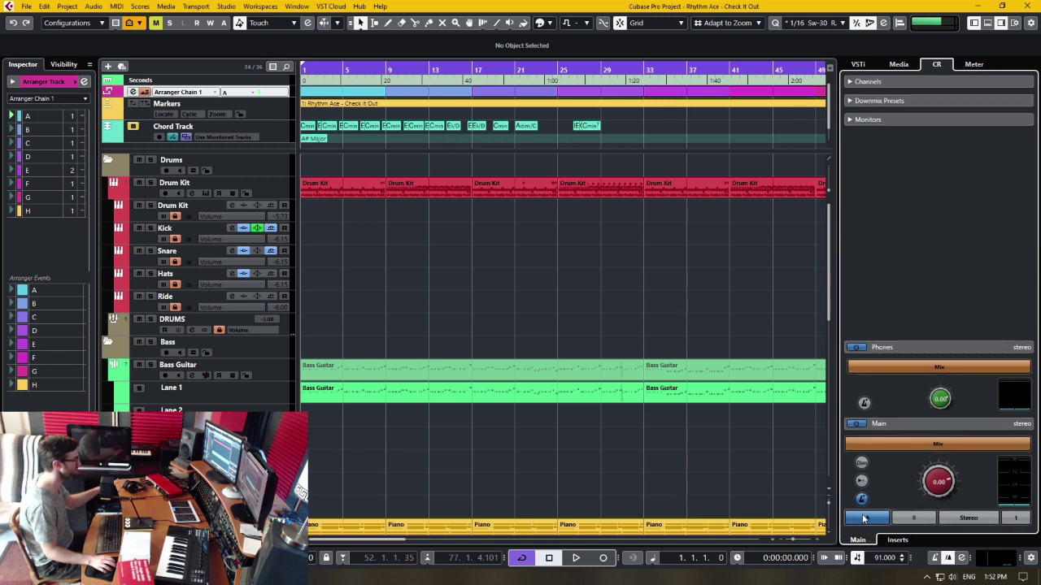
pyautogui.click(894, 119)
pyautogui.click(894, 120)
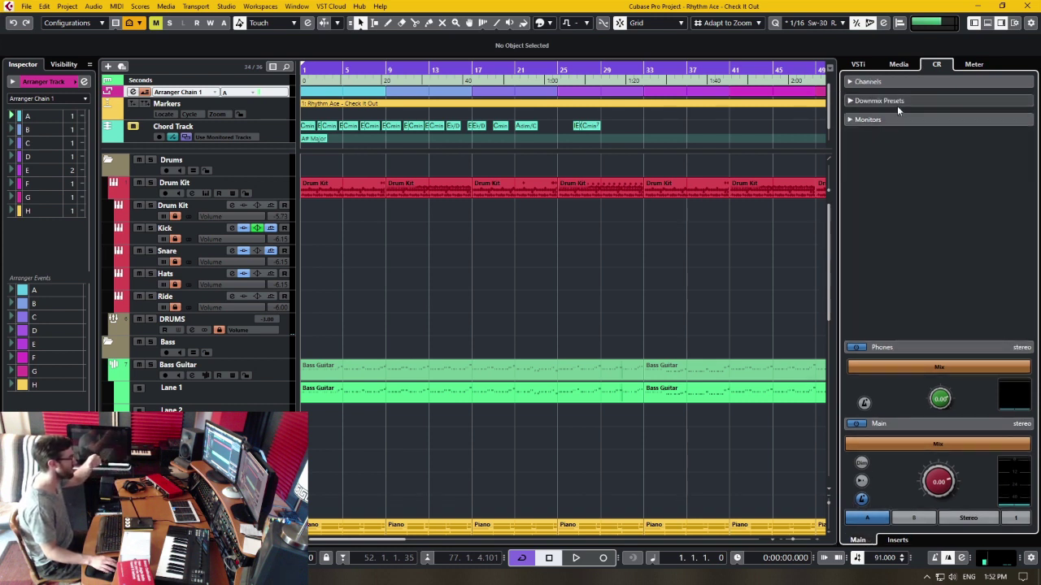
pyautogui.click(677, 308)
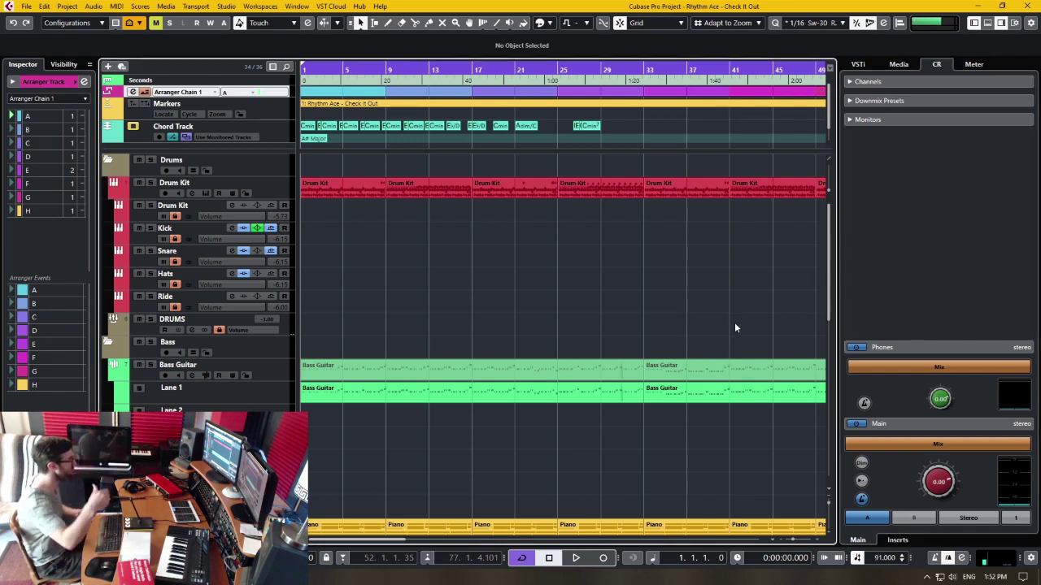
pyautogui.press('F3')
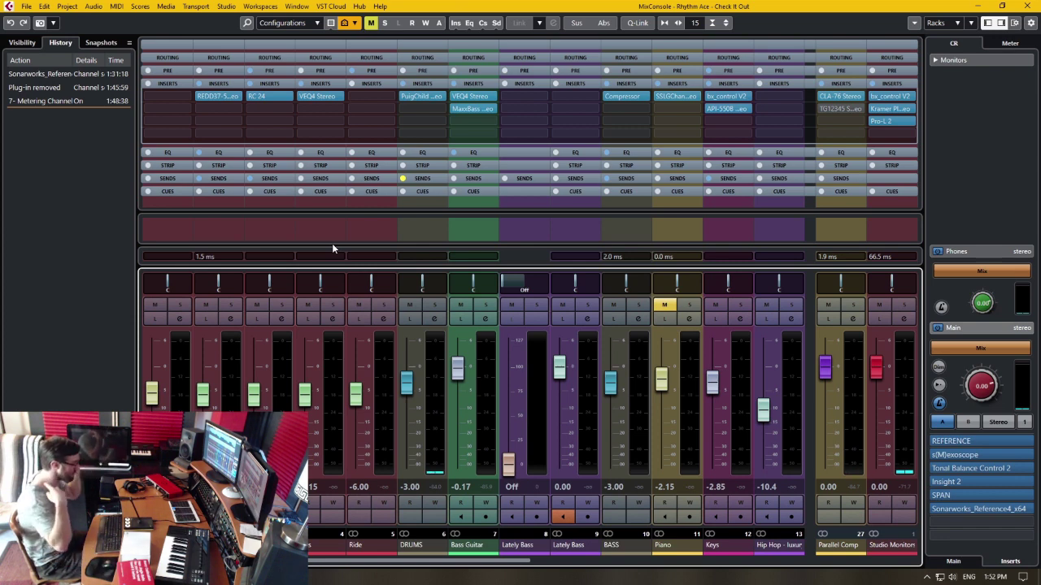
# - Hide the MixConsole insert slots so only rack rows remain, then focus the Control Room zone
pyautogui.click(423, 199)
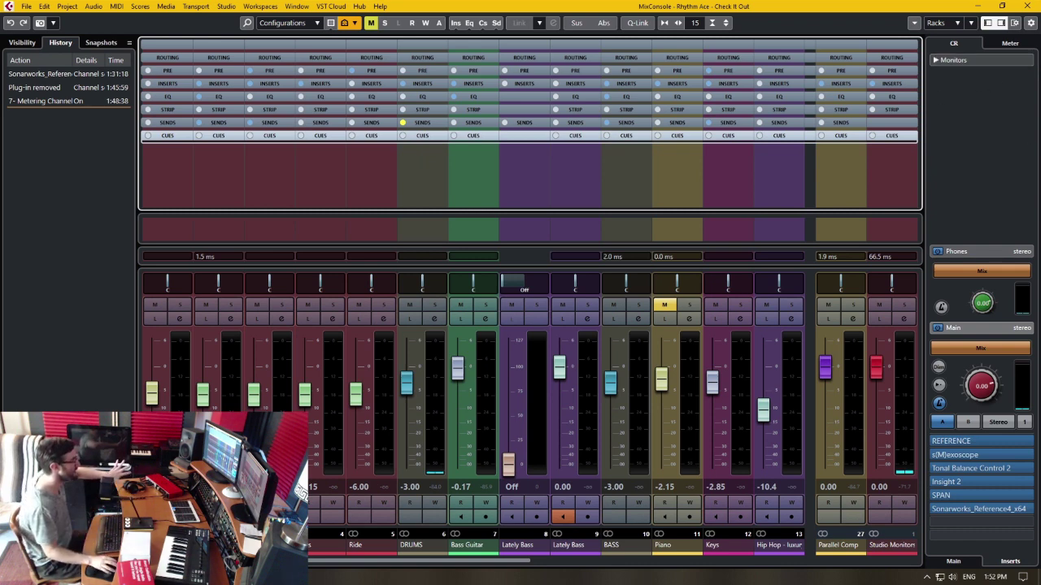
pyautogui.click(1027, 128)
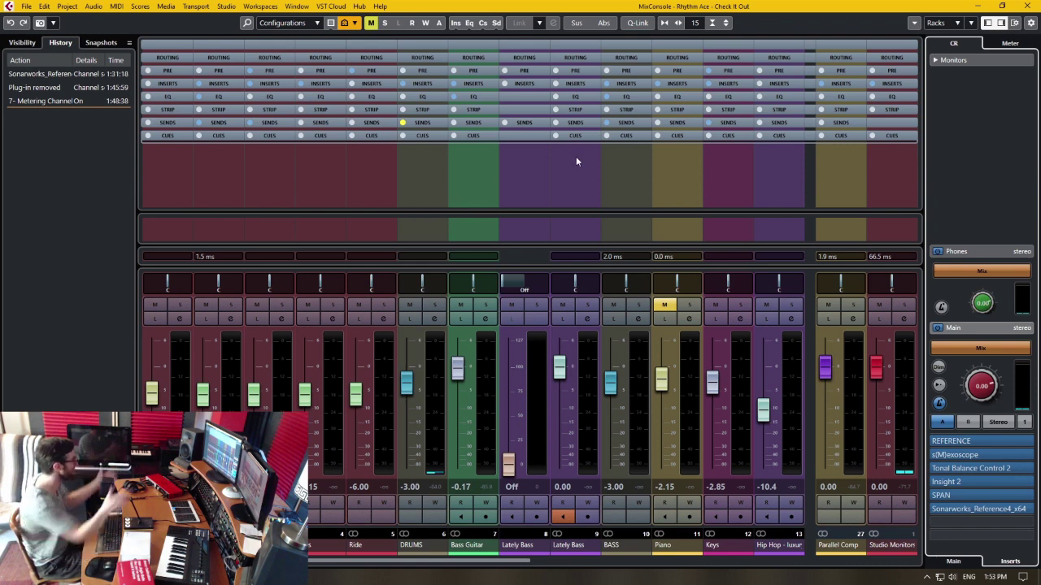
# - Close the MixConsole, review the Control Room Phones and Main output connections, then close Audio Connections
pyautogui.press('F3')
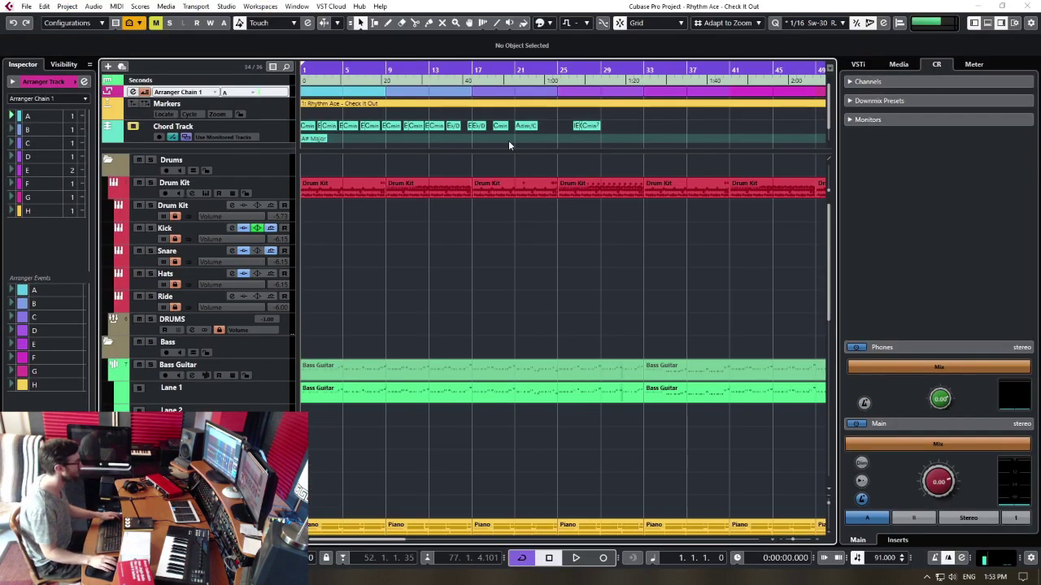
pyautogui.click(223, 7)
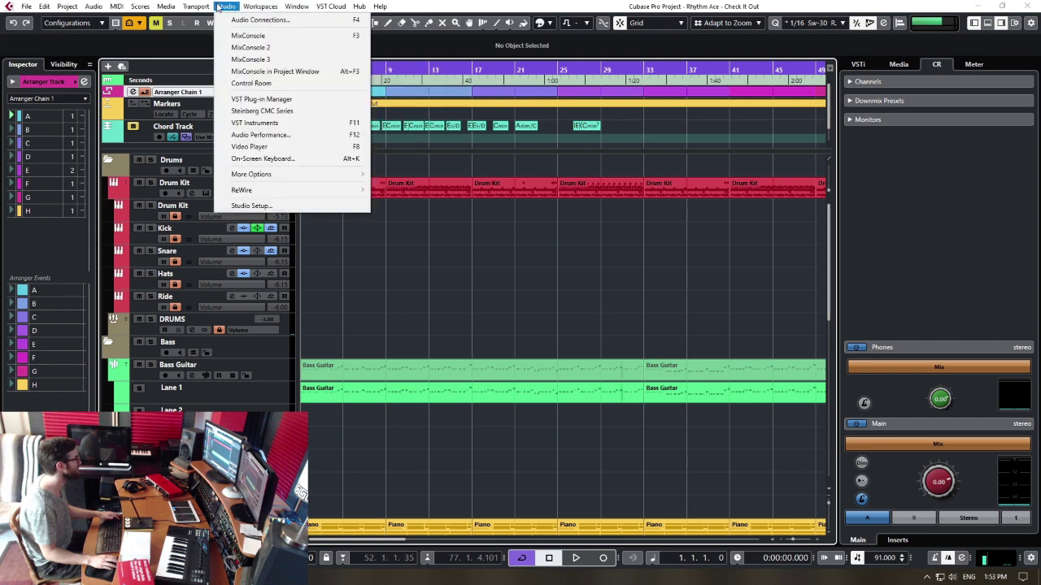
pyautogui.click(258, 20)
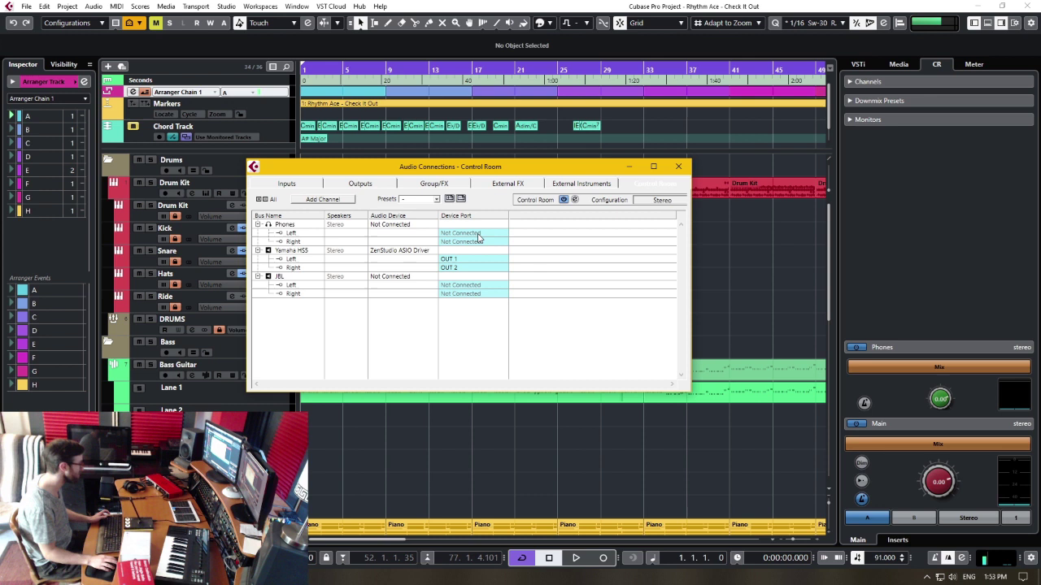
pyautogui.click(678, 166)
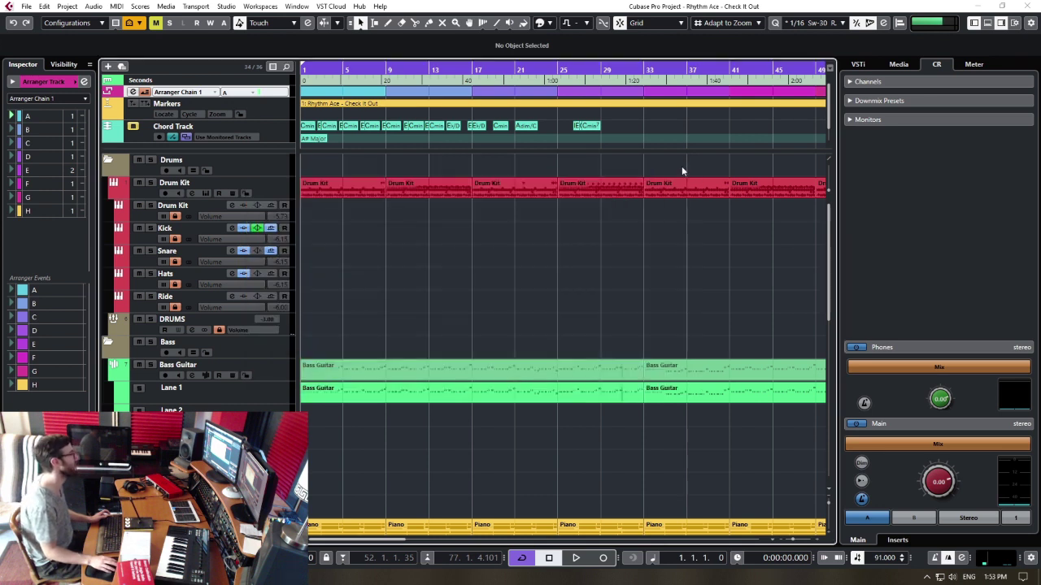
# - Show the meter panel, flip between Master and Loudness readouts ending on Loudness, and narrow the right zone
pyautogui.click(969, 65)
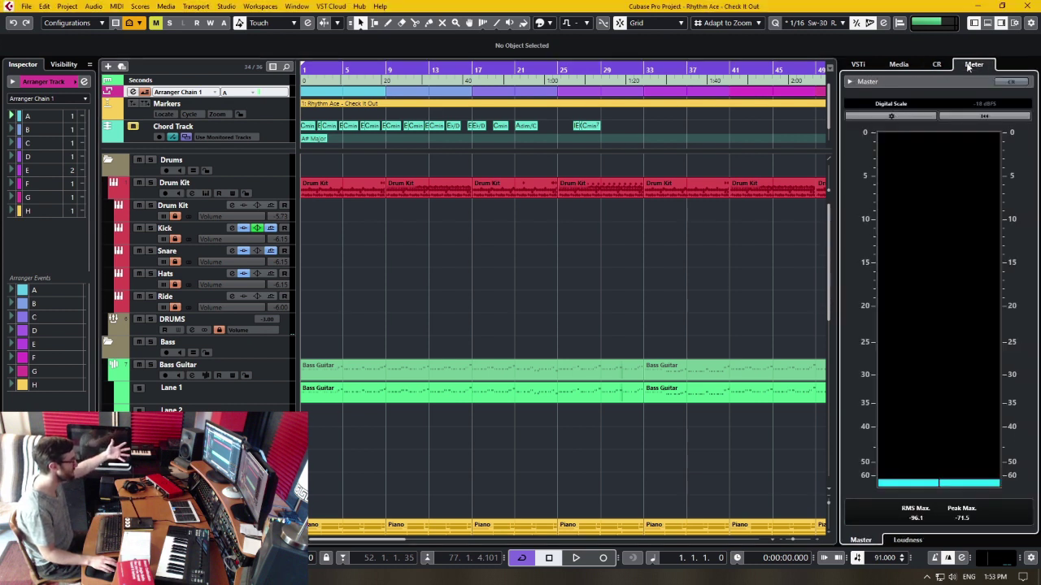
pyautogui.click(910, 542)
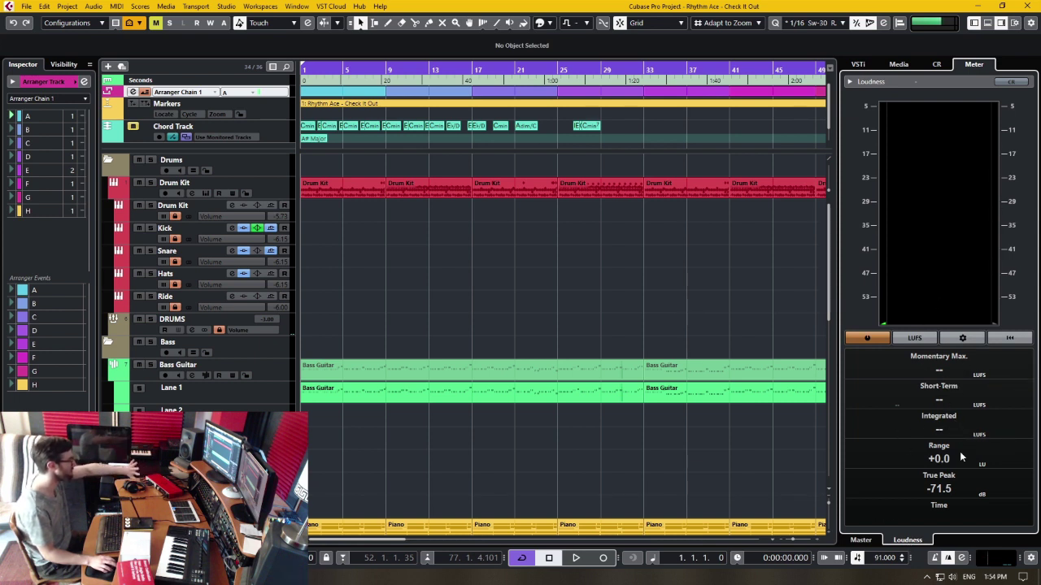
pyautogui.click(861, 540)
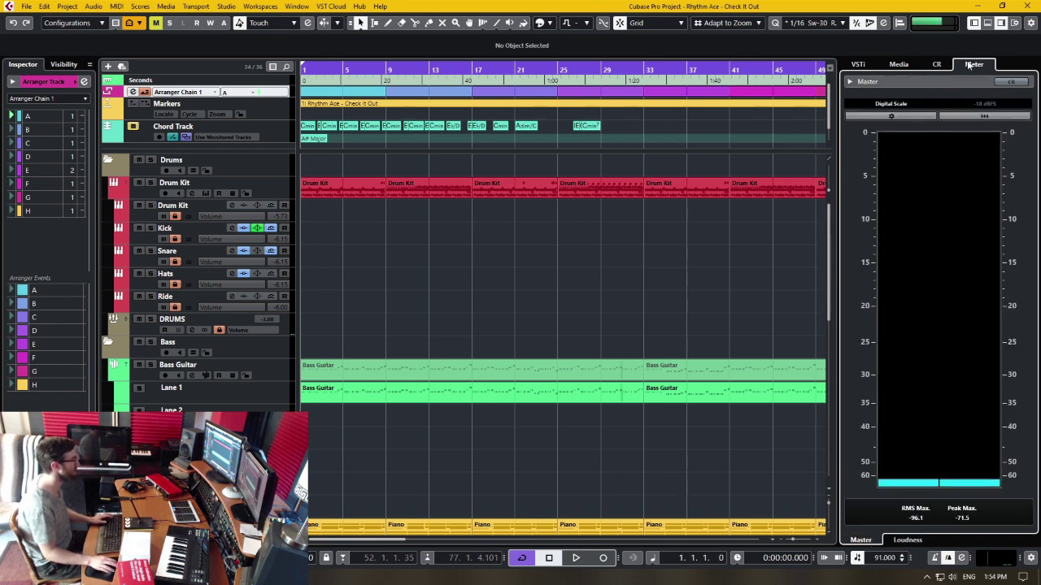
pyautogui.click(906, 541)
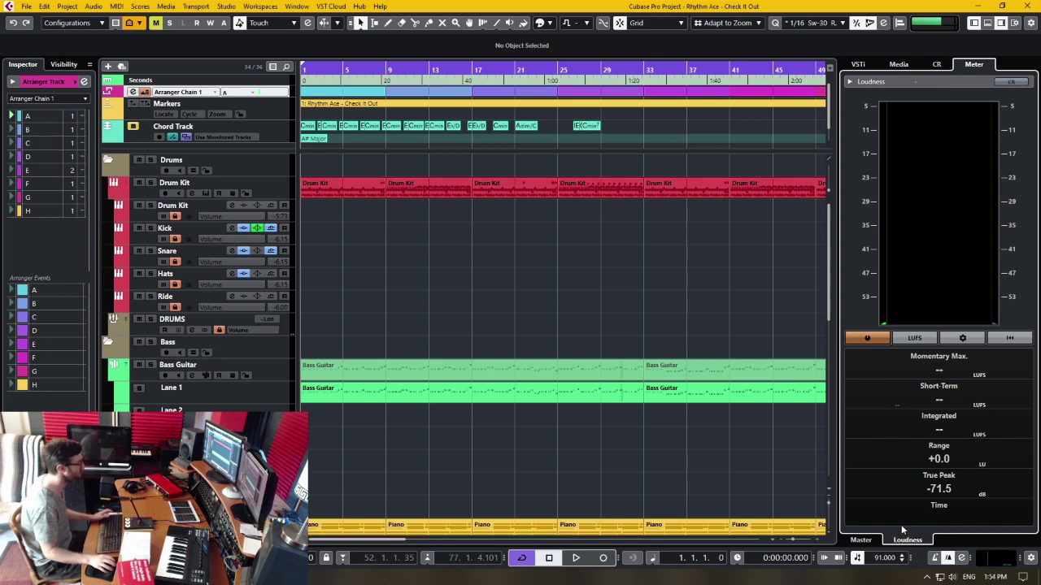
pyautogui.moveTo(838, 297); pyautogui.dragTo(888, 317)
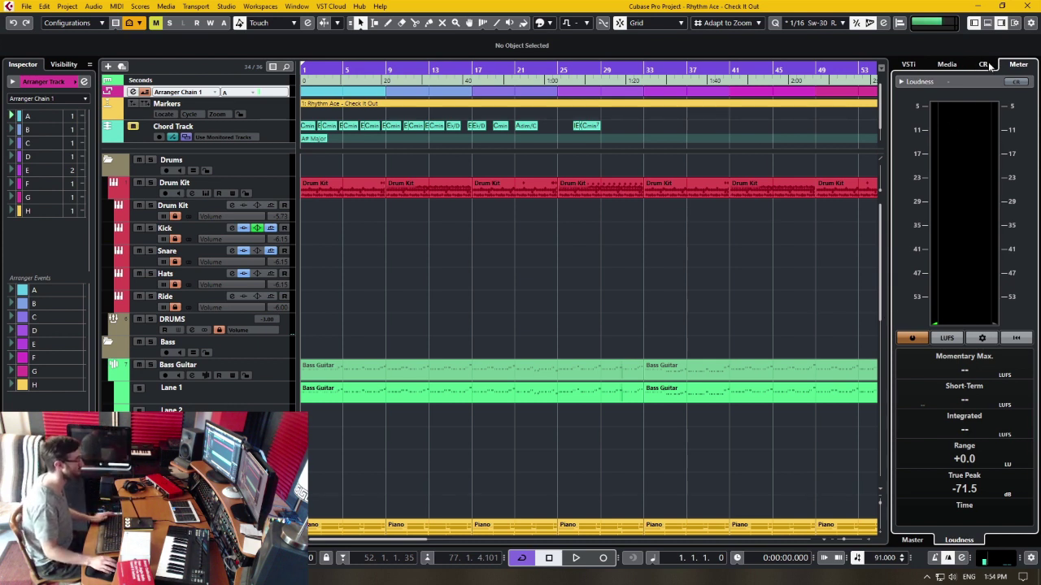
# - Remove s(M)exoscope and Insight 2 from the Control Room inserts, undoing each removal with Ctrl+Z
pyautogui.click(964, 70)
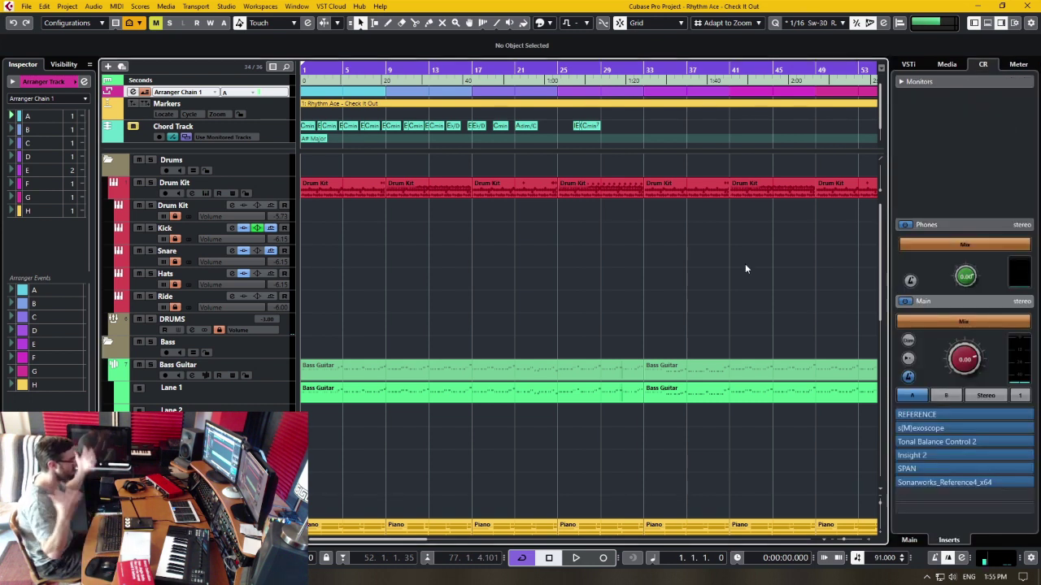
pyautogui.moveTo(999, 472)
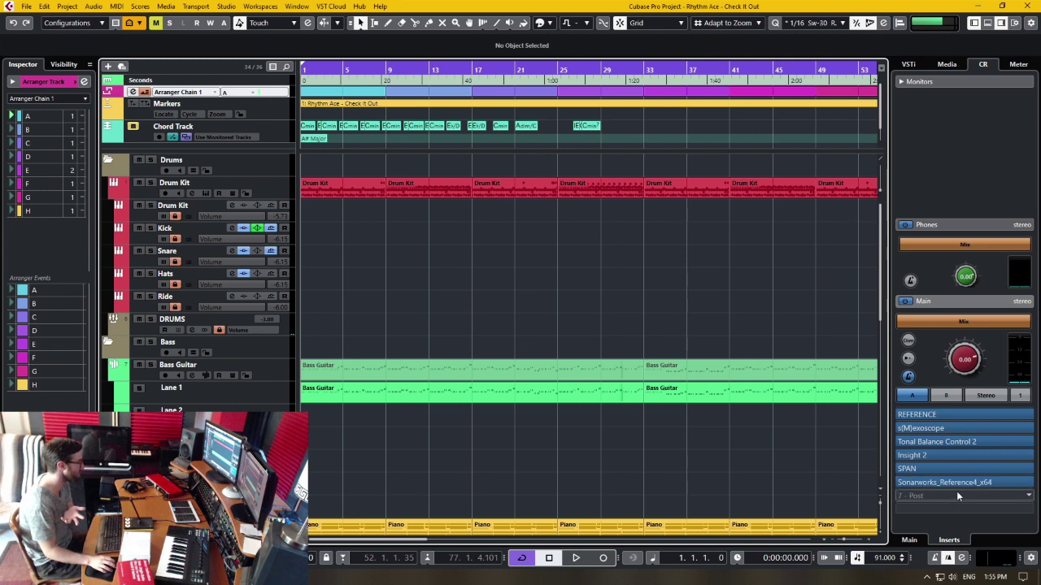
pyautogui.keyDown('alt'); pyautogui.click(938, 431); pyautogui.keyUp('alt')
pyautogui.hotkey('ctrl', 'z')
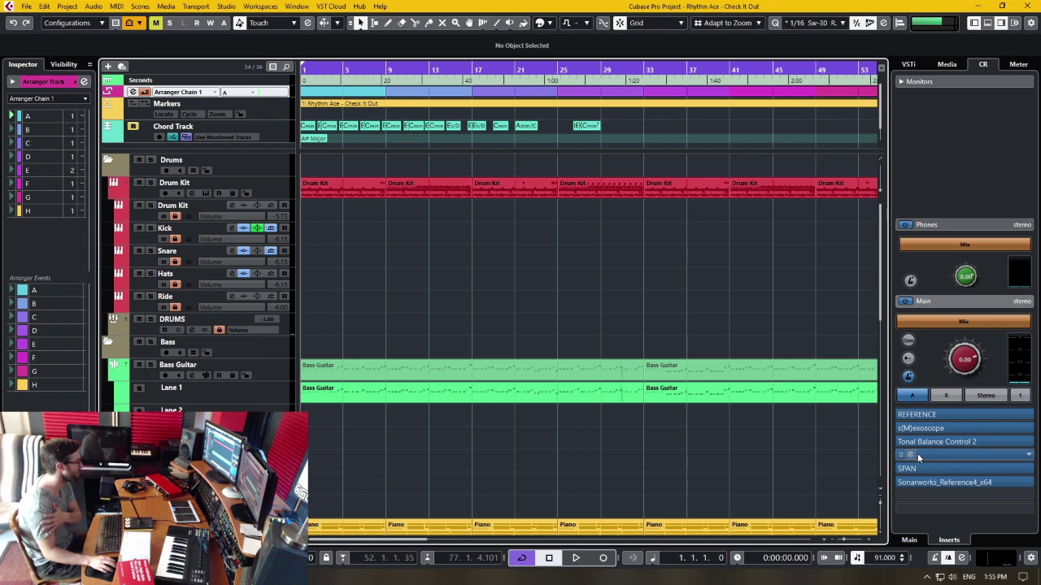
pyautogui.keyDown('alt'); pyautogui.click(914, 454); pyautogui.keyUp('alt')
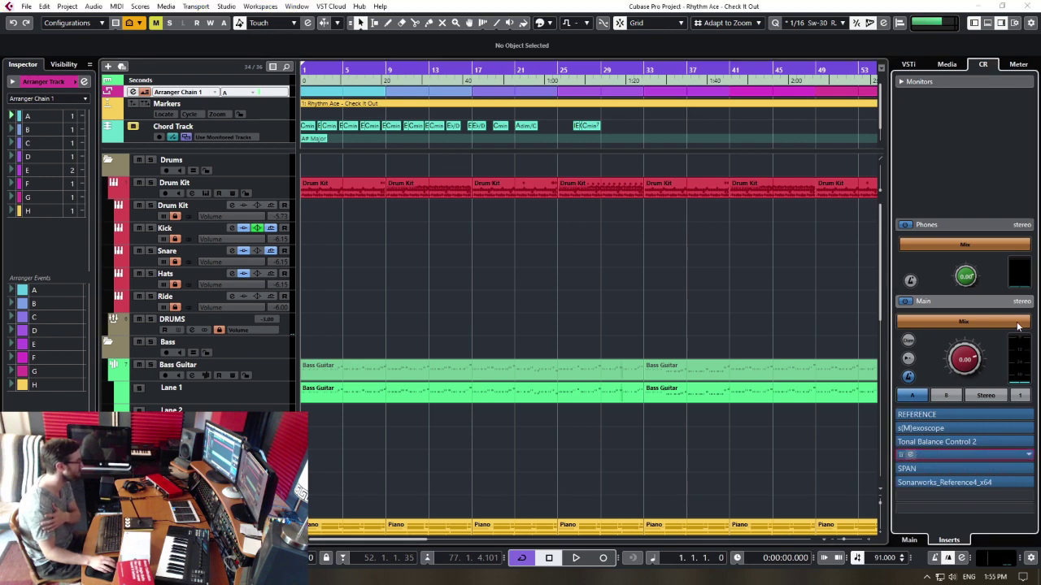
pyautogui.hotkey('ctrl', 'z')
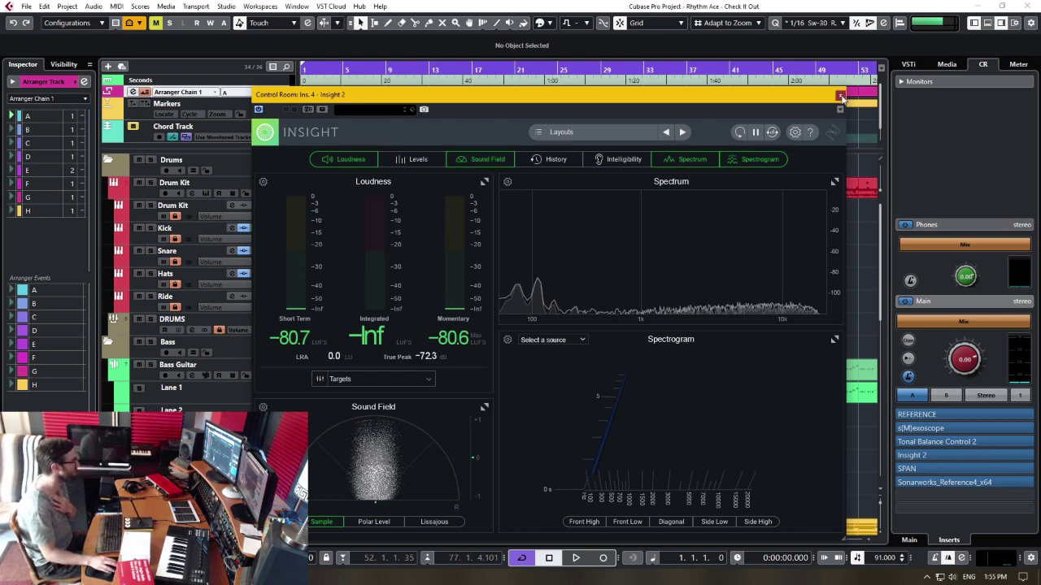
# - Close Insight 2, then briefly open and close the SPAN and Tonal Balance Control 2 analysers
pyautogui.click(943, 454)
pyautogui.click(924, 468)
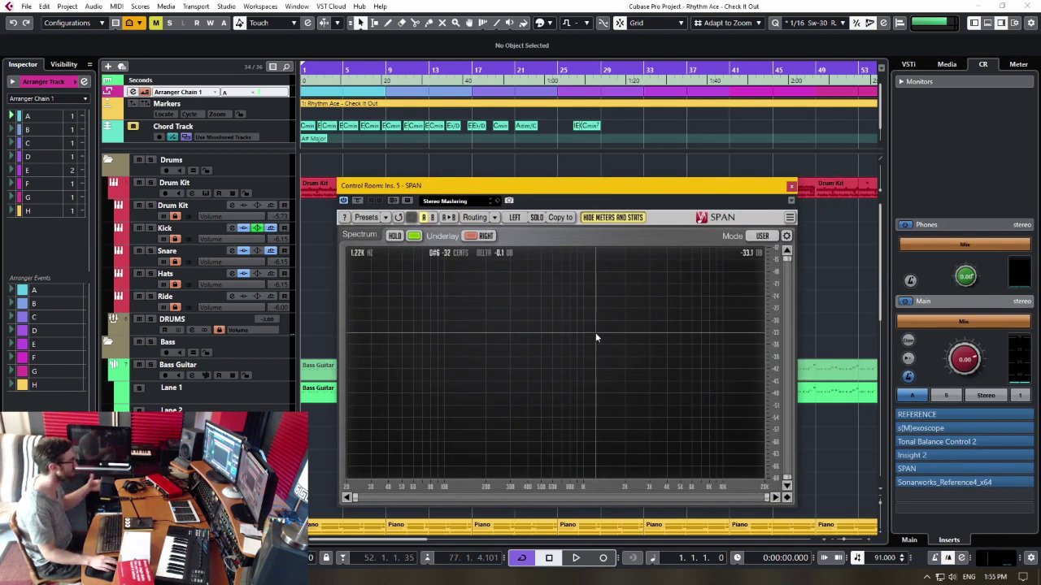
pyautogui.click(791, 186)
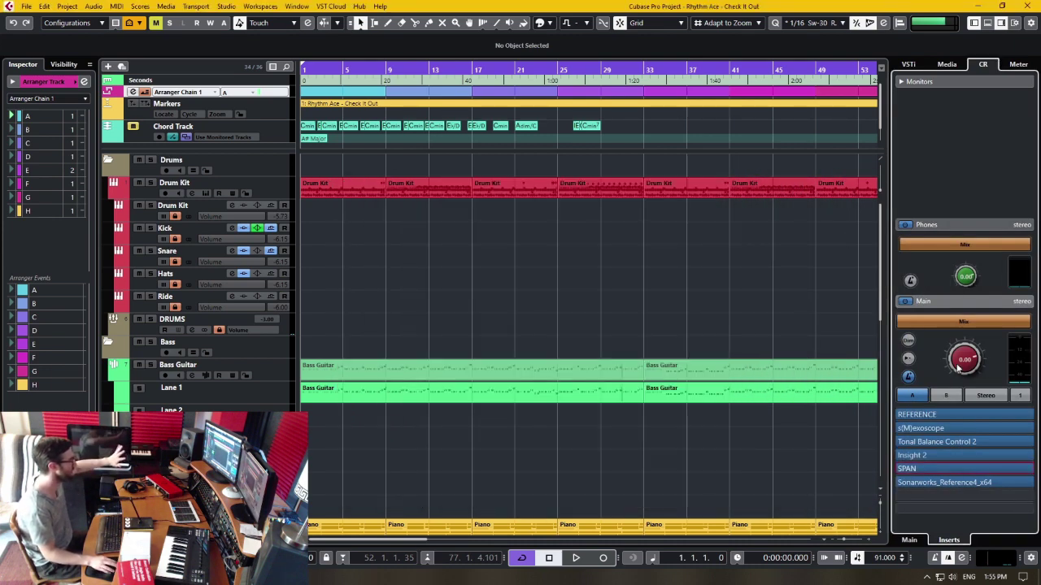
pyautogui.click(937, 441)
pyautogui.moveTo(807, 200); pyautogui.dragTo(419, 161)
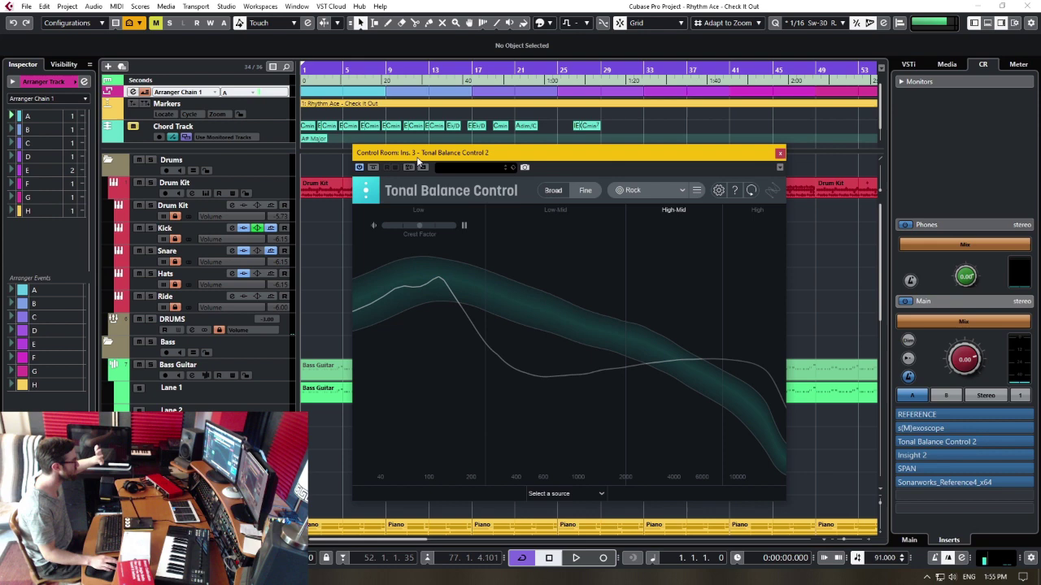
pyautogui.click(779, 153)
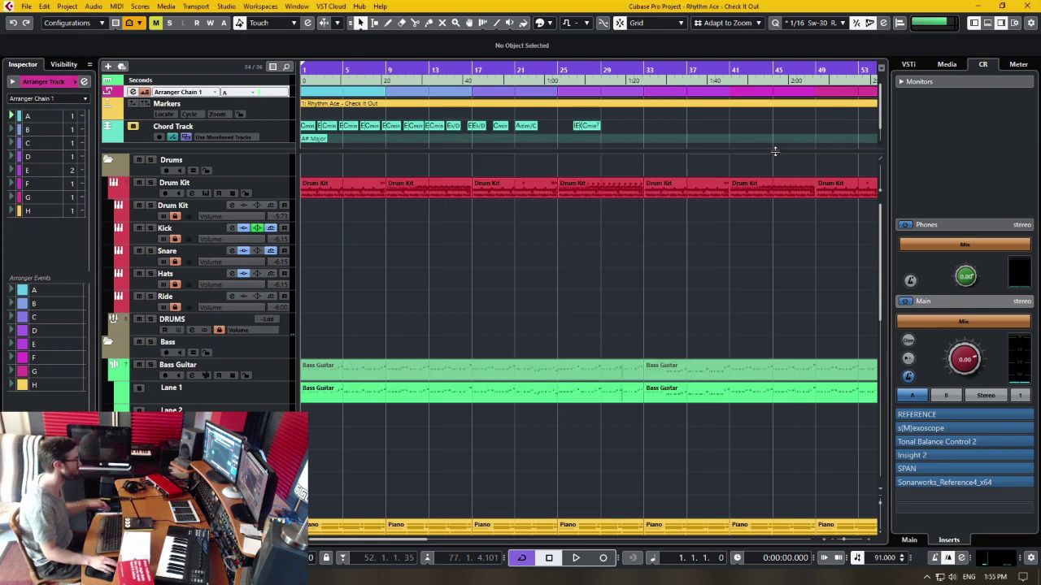
# - In the REFERENCE plug-in, toggle between the reference track and original mix, ending on ORIGINAL
pyautogui.click(945, 416)
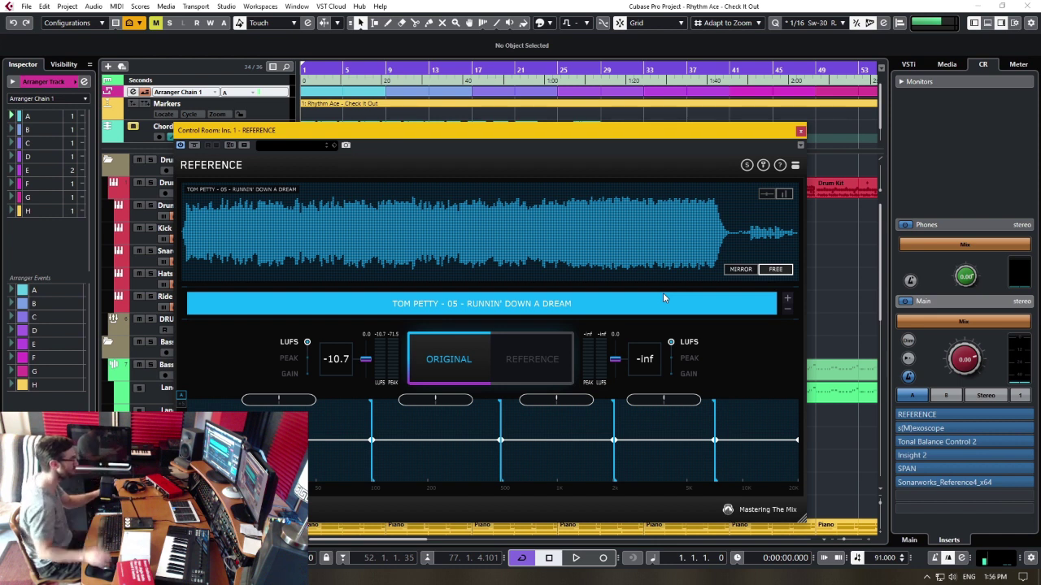
pyautogui.click(468, 358)
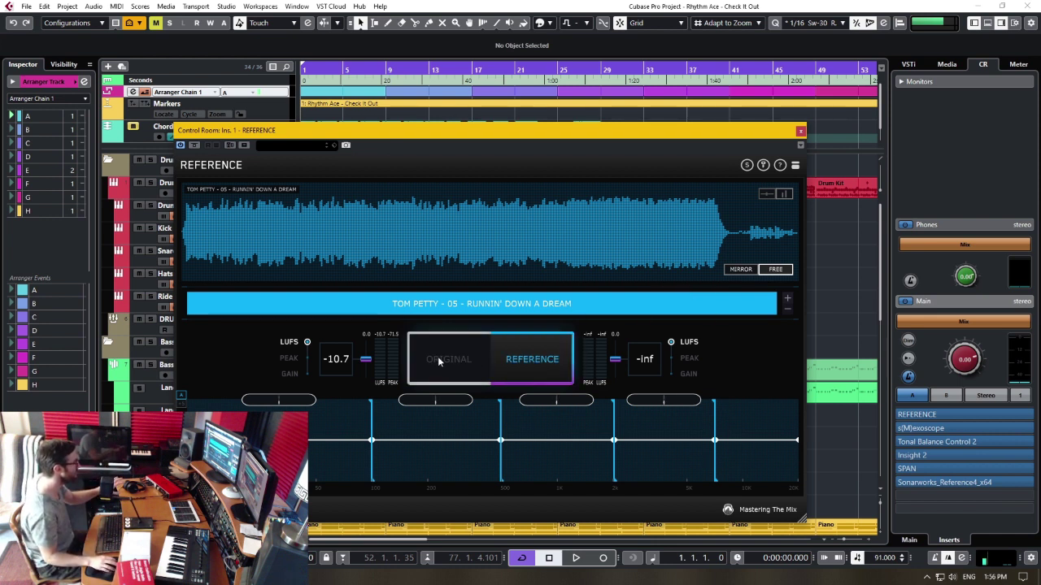
pyautogui.click(517, 361)
pyautogui.click(518, 361)
pyautogui.click(455, 356)
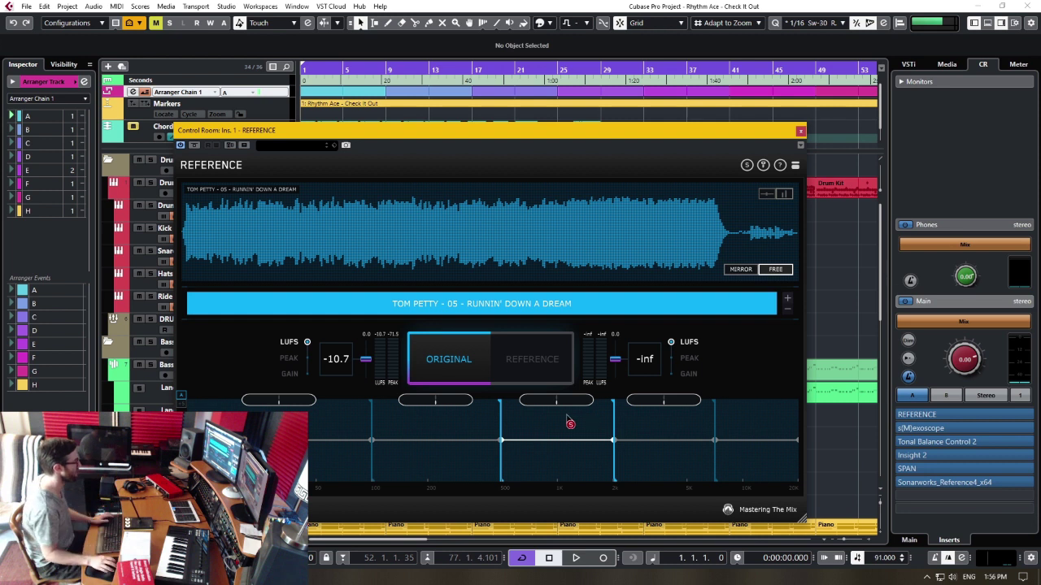
pyautogui.click(530, 345)
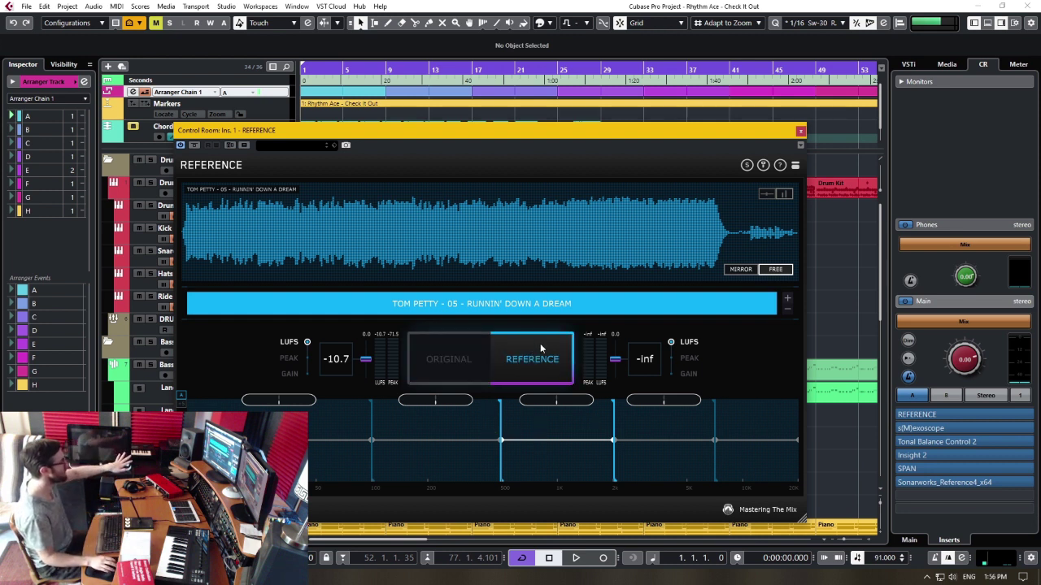
pyautogui.click(445, 361)
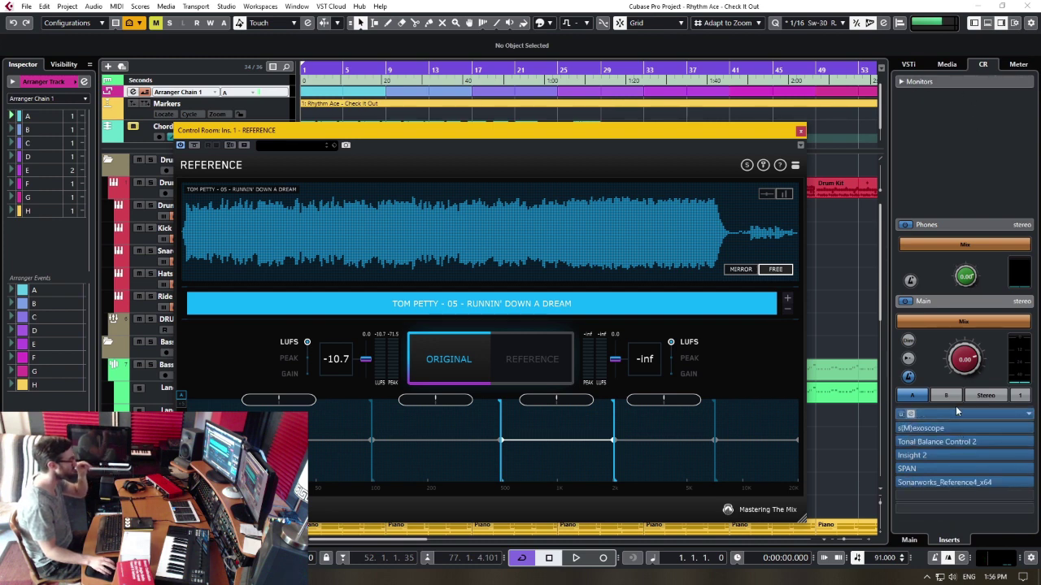
# - Close REFERENCE, check the Control Room connections and their presets in Audio Connections, then close it
pyautogui.click(800, 131)
pyautogui.click(226, 7)
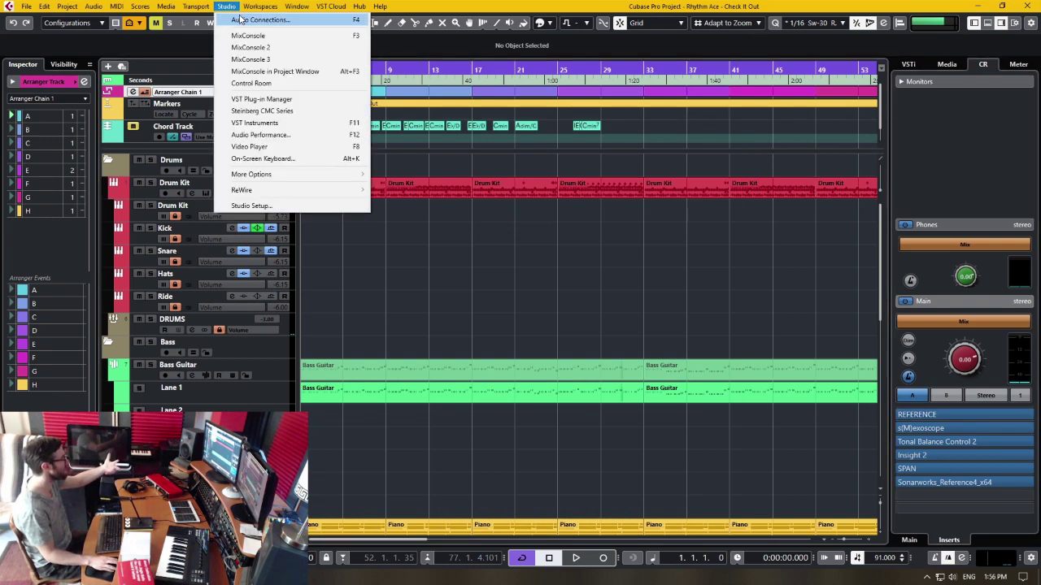
pyautogui.click(241, 18)
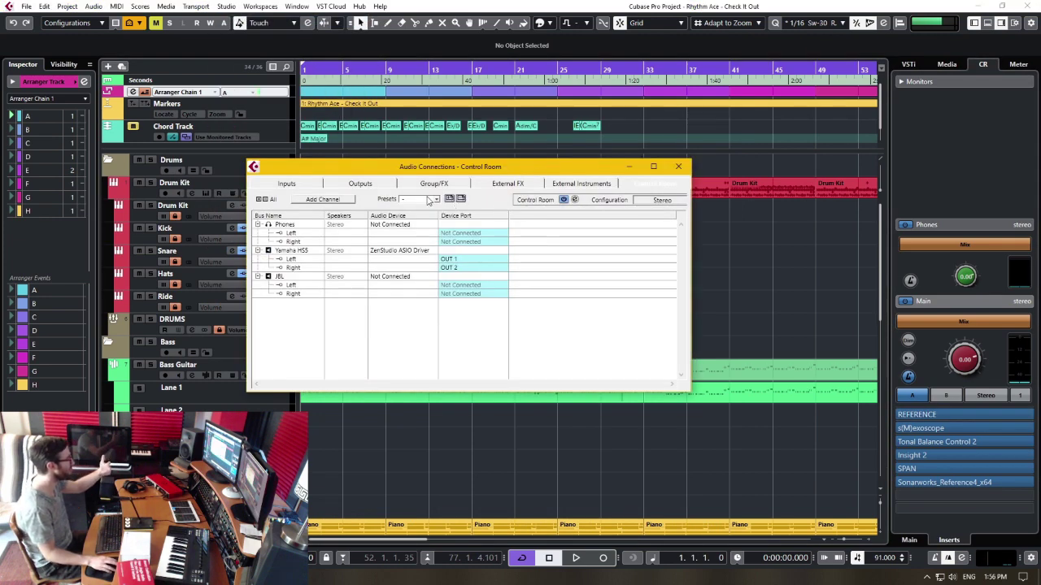
pyautogui.click(430, 201)
pyautogui.click(543, 226)
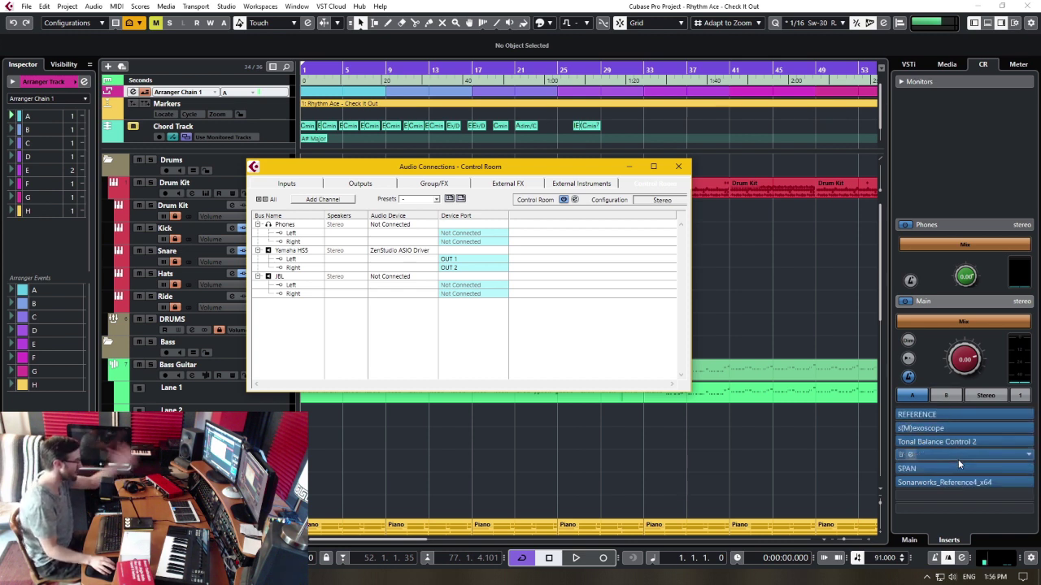
pyautogui.click(680, 168)
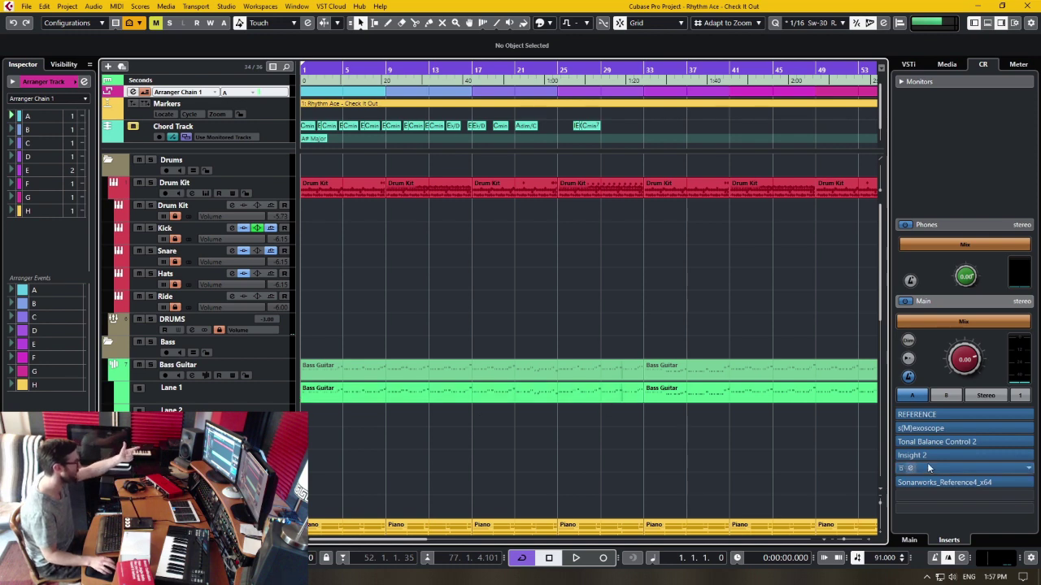
# - Open and close the SPAN analyser on the Control Room inserts twice, then bring up the MixConsole
pyautogui.click(913, 469)
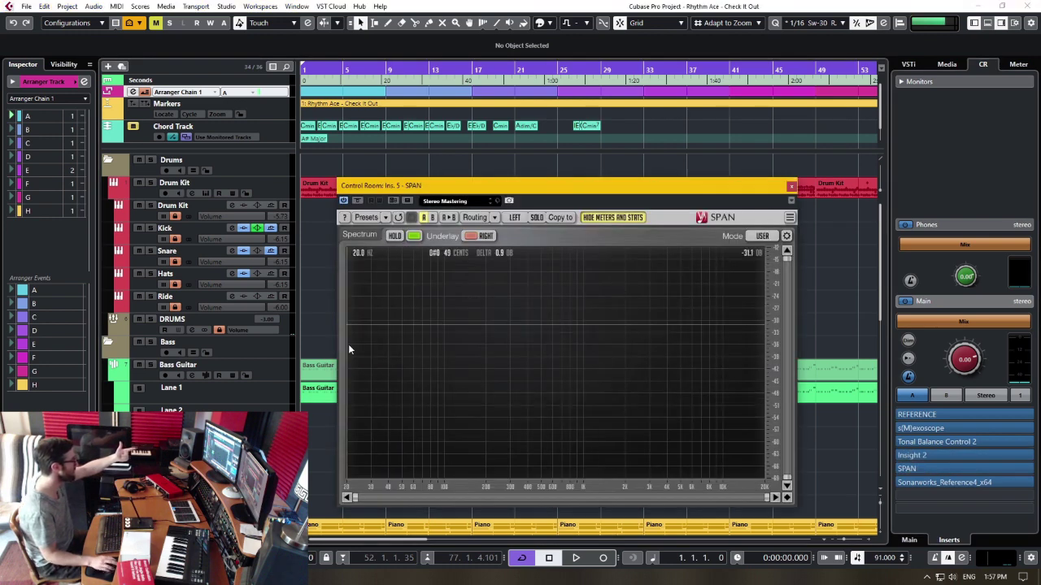
pyautogui.click(792, 188)
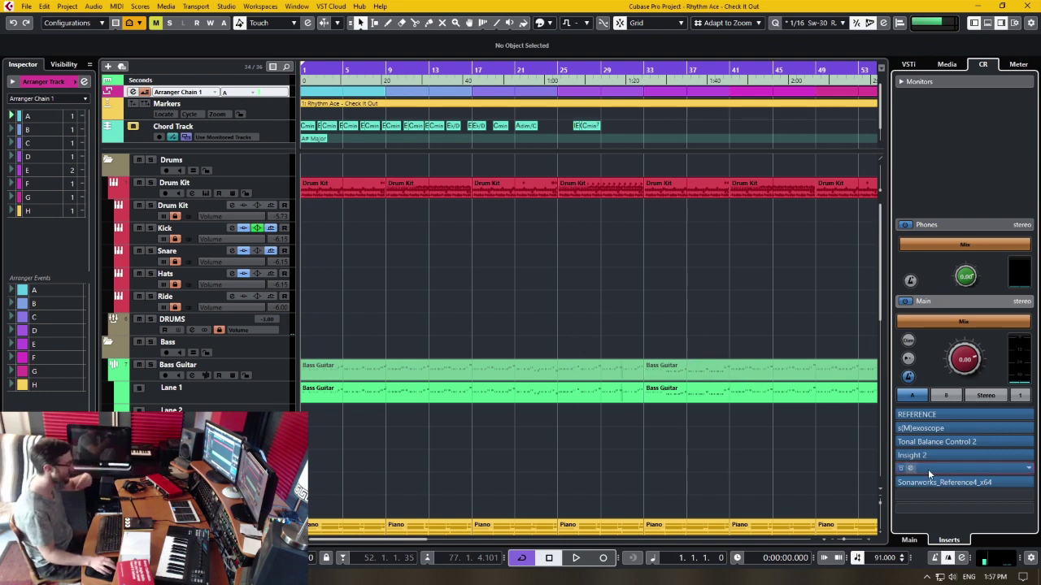
pyautogui.click(928, 470)
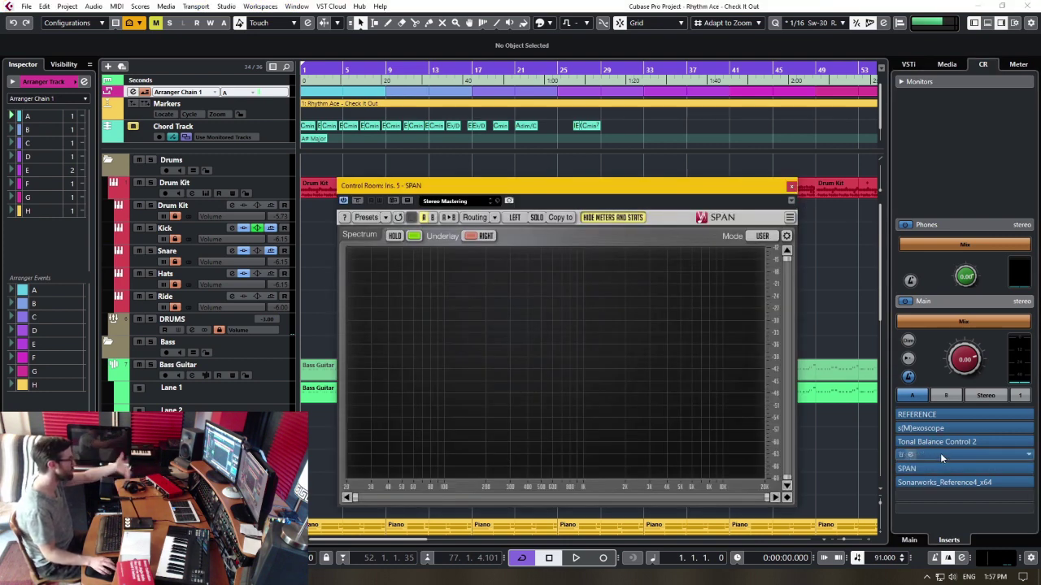
pyautogui.click(791, 186)
pyautogui.press('F3')
# - Expand every channel's Inserts rack and check the Pro-L 2 limiter on Studio Monitor
pyautogui.click(892, 84)
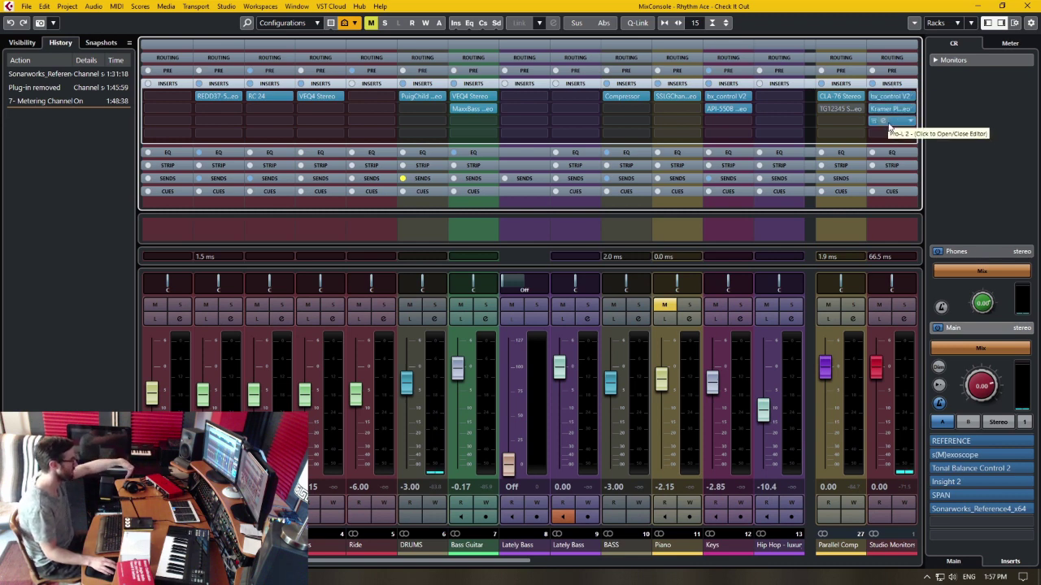
pyautogui.click(891, 126)
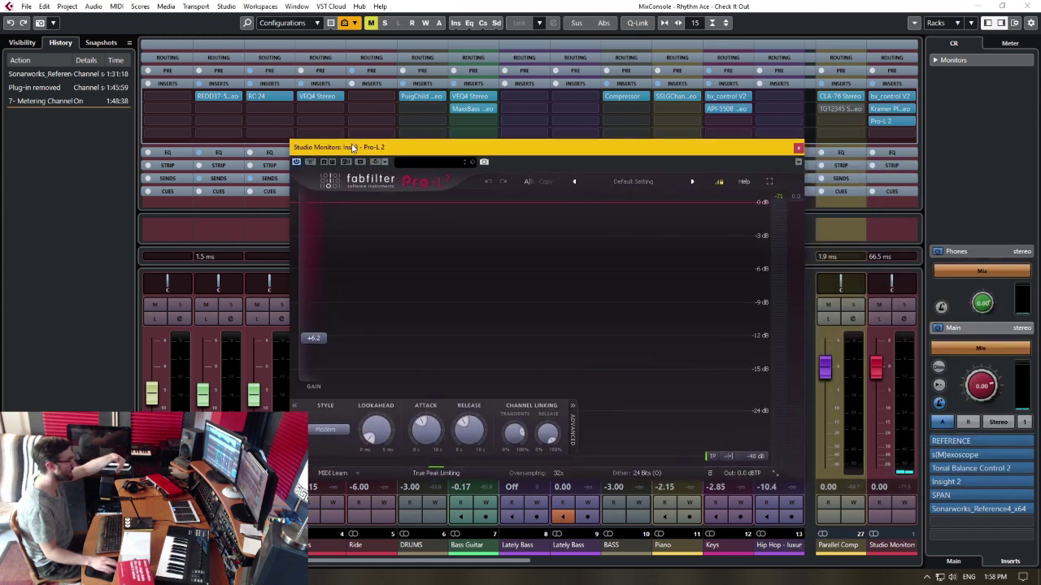
pyautogui.click(797, 147)
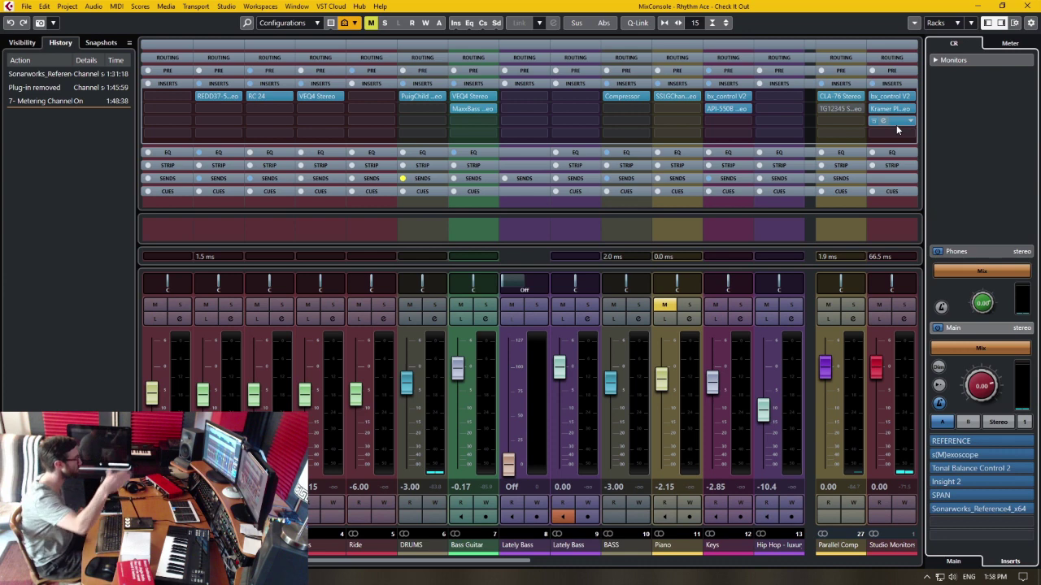
# - Set the slot below Pro-L 2 as the Studio Monitor's last pre-fader slot and adjust the divider
pyautogui.moveTo(897, 125); pyautogui.dragTo(889, 137)
pyautogui.rightClick(891, 136)
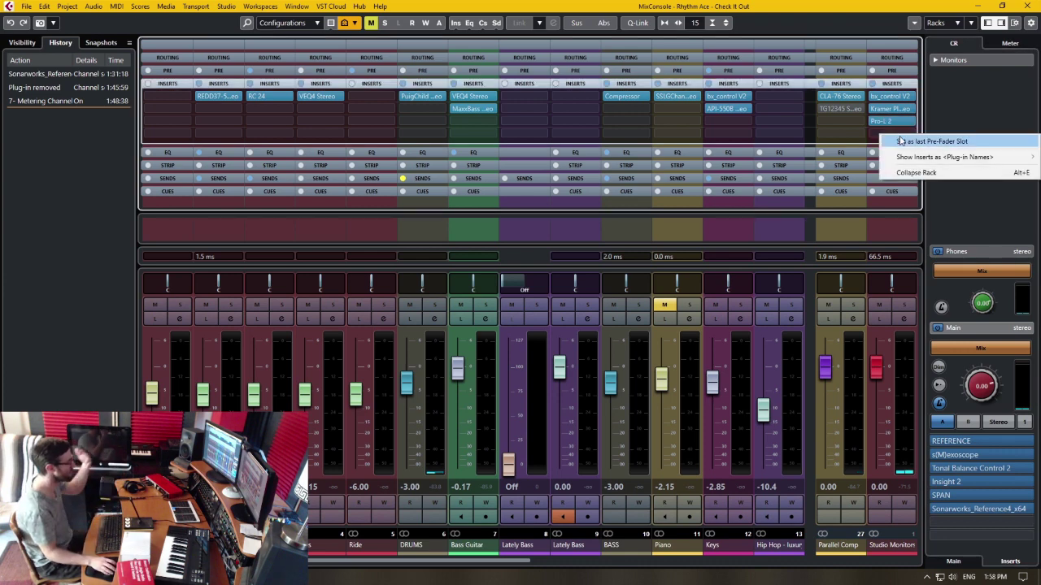
pyautogui.click(909, 142)
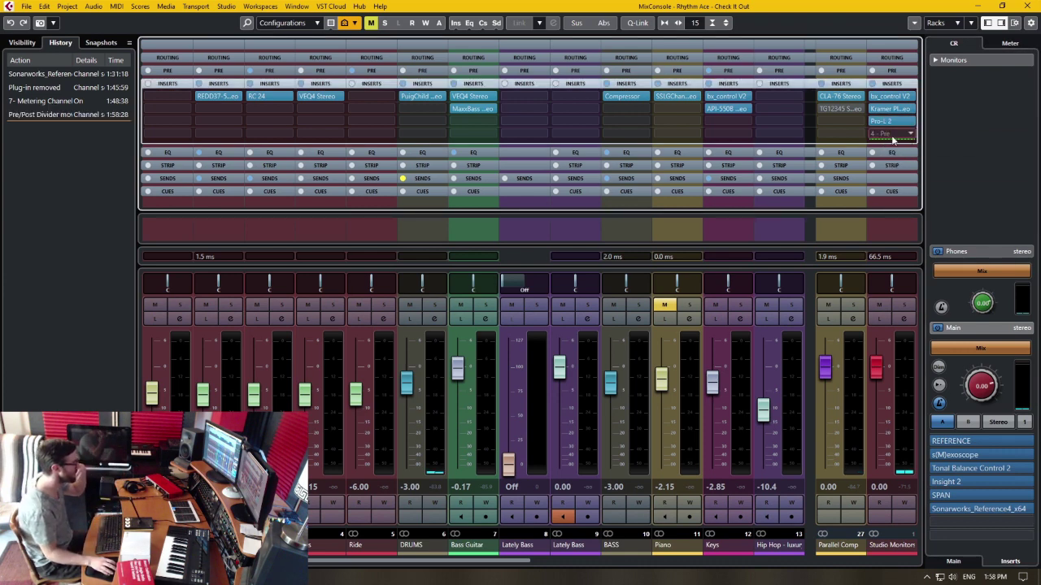
pyautogui.moveTo(895, 137)
pyautogui.mouseDown()
pyautogui.moveTo(869, 140)
pyautogui.moveTo(888, 140)
pyautogui.mouseUp()
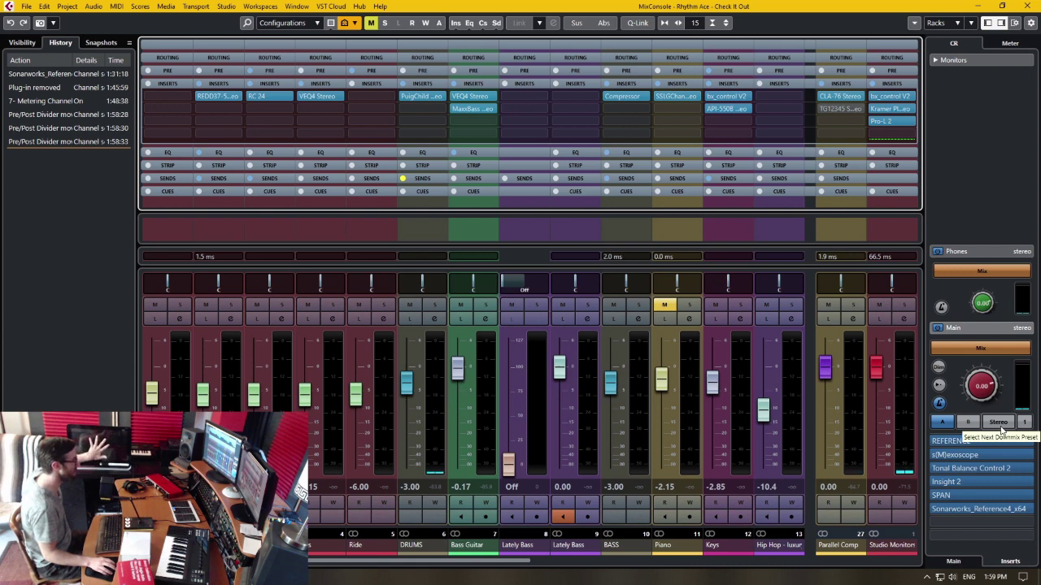
pyautogui.click(972, 424)
pyautogui.click(946, 424)
pyautogui.click(970, 424)
pyautogui.click(949, 423)
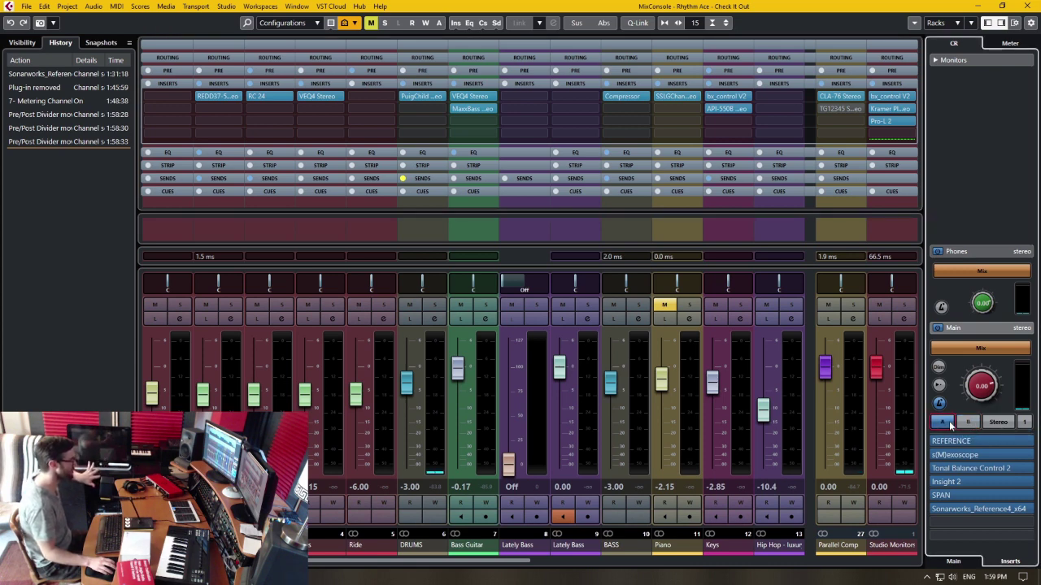
pyautogui.click(969, 424)
pyautogui.click(947, 423)
pyautogui.click(969, 423)
pyautogui.click(948, 423)
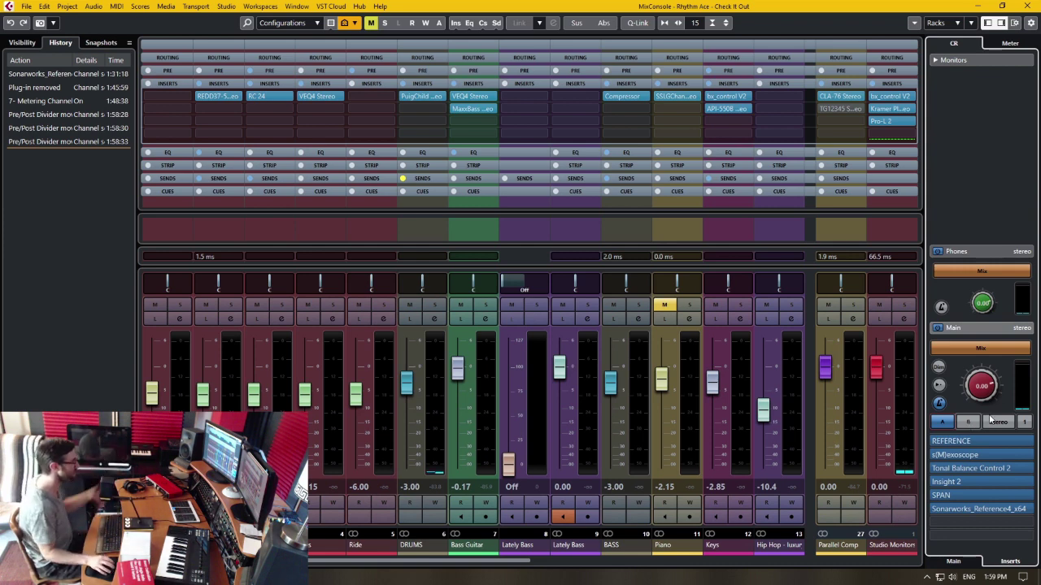
pyautogui.click(967, 423)
pyautogui.click(940, 423)
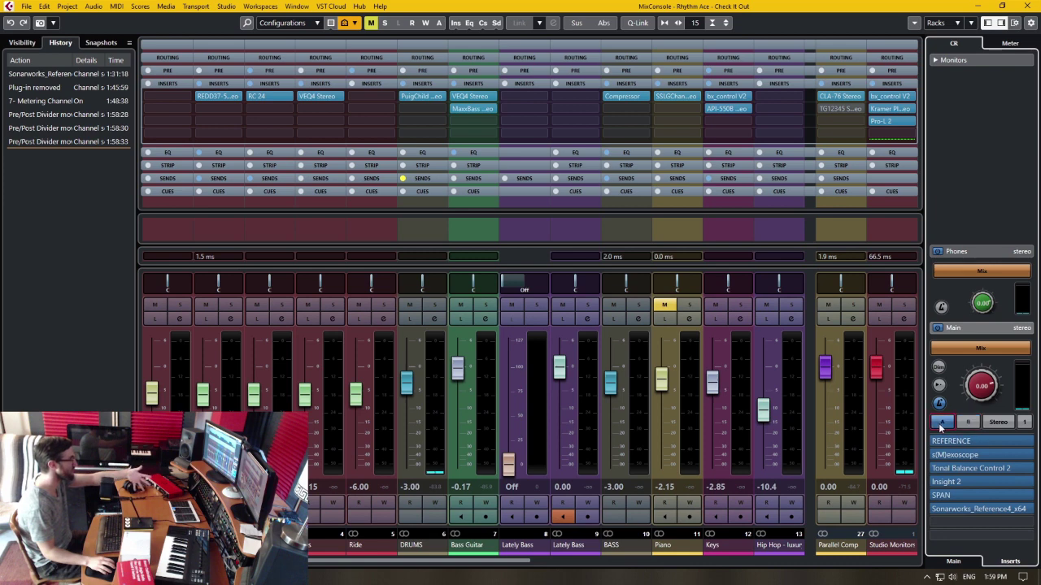
pyautogui.click(940, 367)
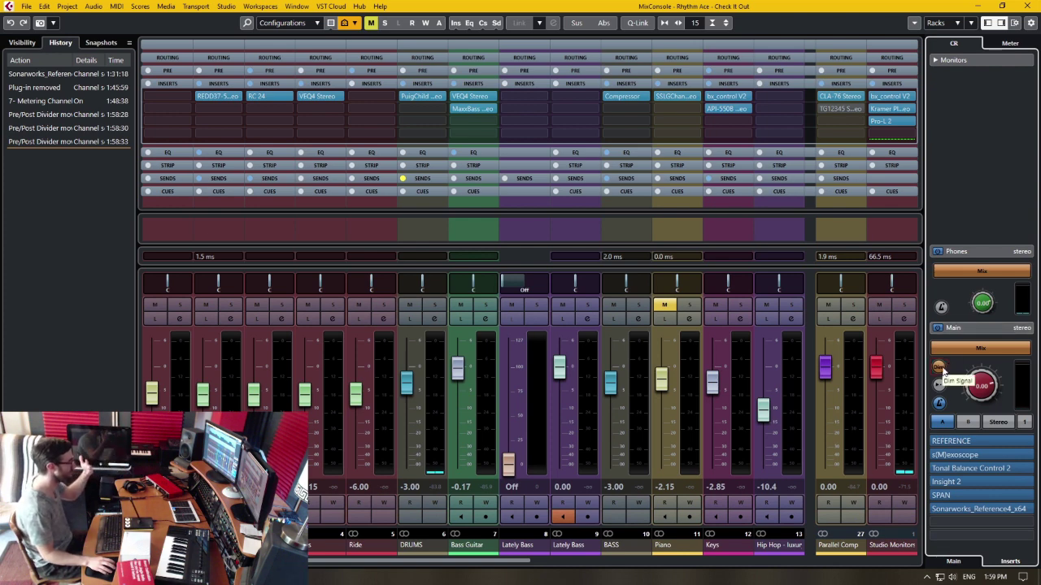
pyautogui.click(940, 368)
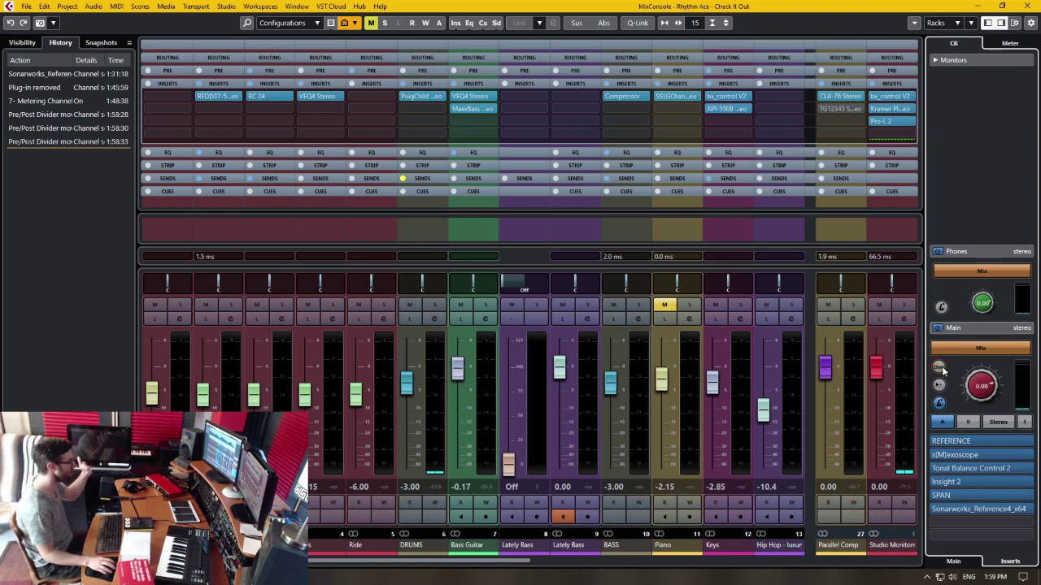
pyautogui.click(1000, 423)
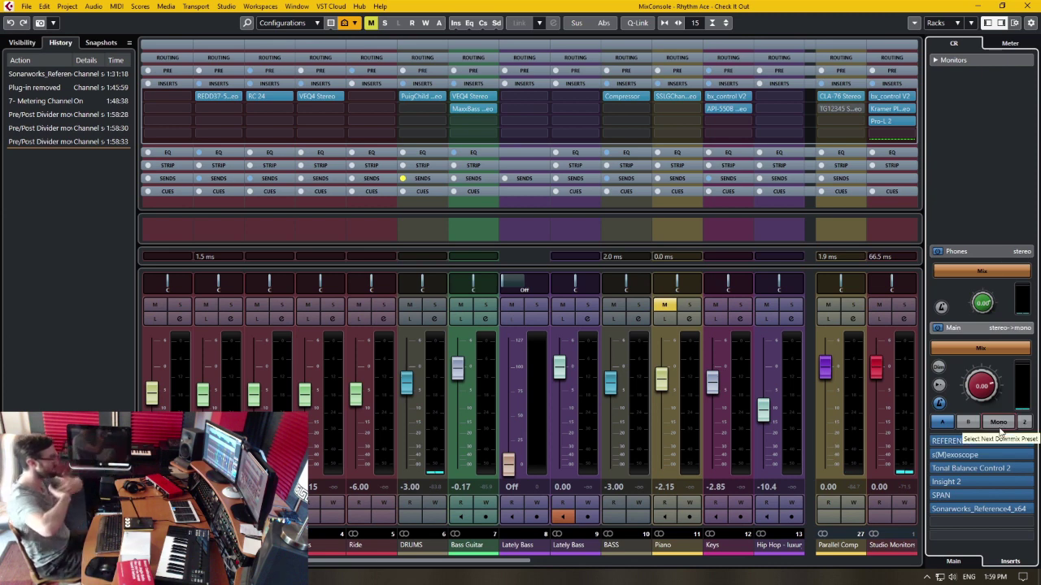
pyautogui.click(1001, 422)
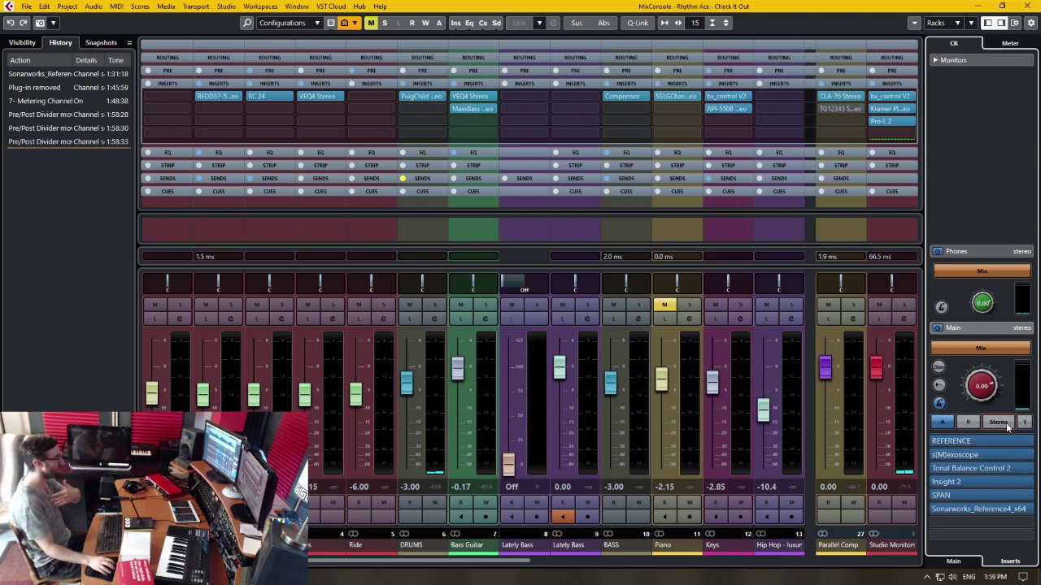